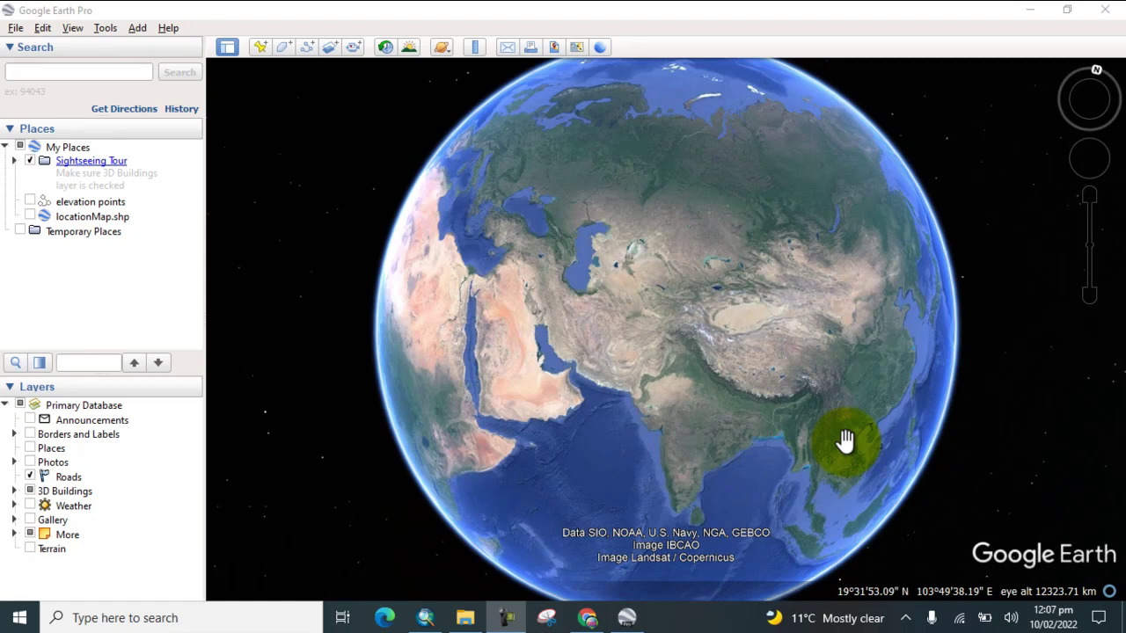
# - Rotate the globe to centre on Pakistan and begin zooming in
pyautogui.moveTo(744, 402); pyautogui.dragTo(681, 374)
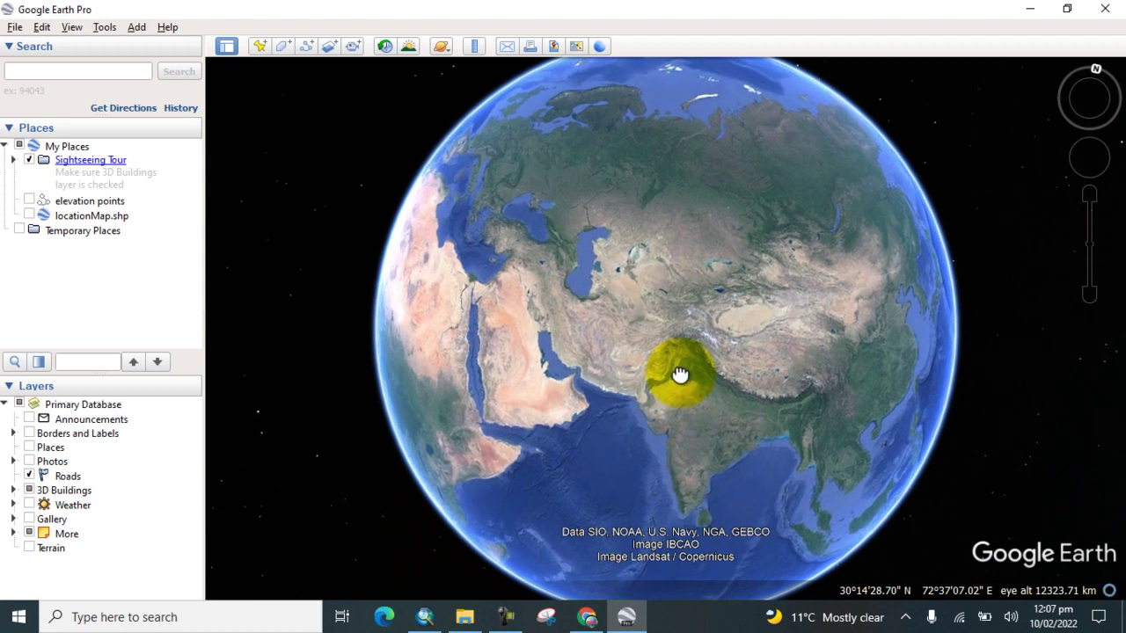
pyautogui.moveTo(680, 375); pyautogui.dragTo(656, 360)
pyautogui.scroll(2, 657, 361)
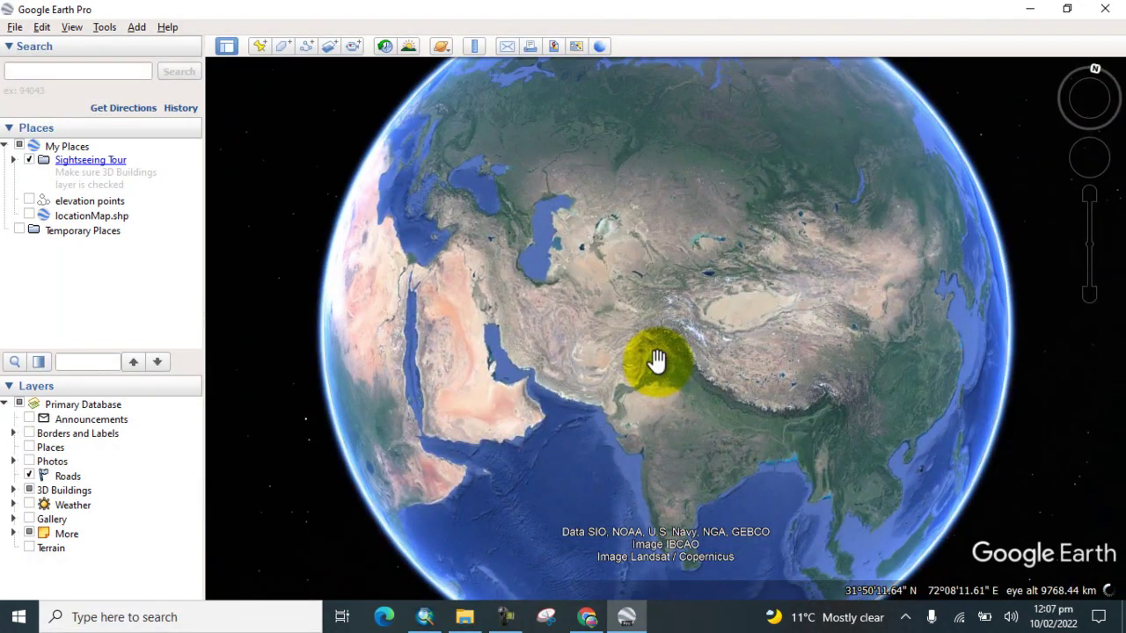
pyautogui.scroll(3, 641, 354)
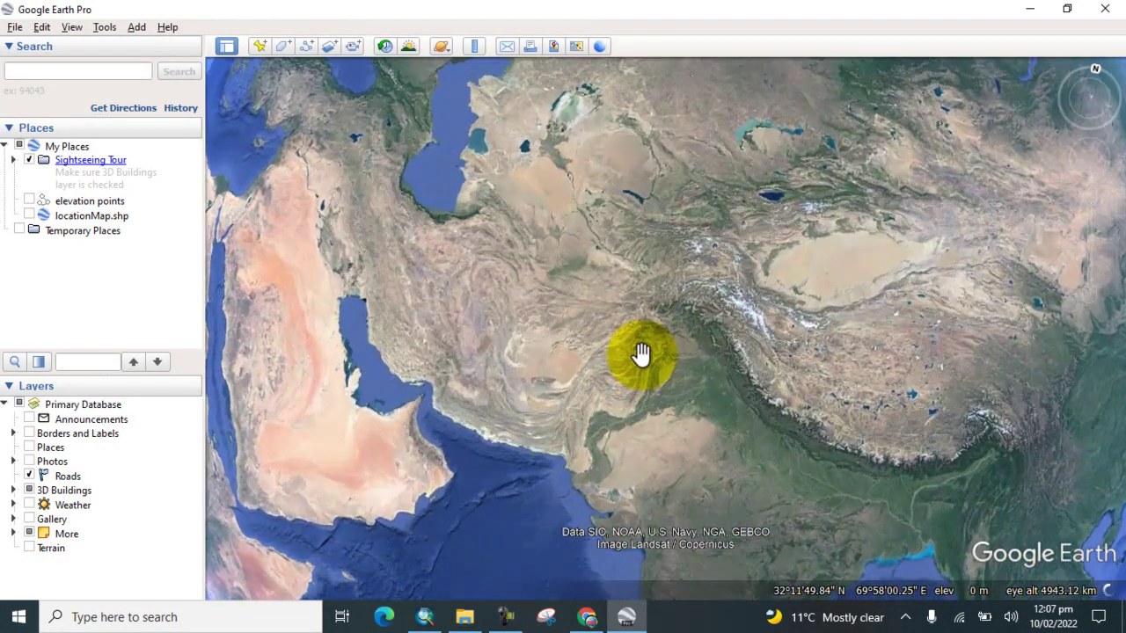
pyautogui.scroll(3, 640, 353)
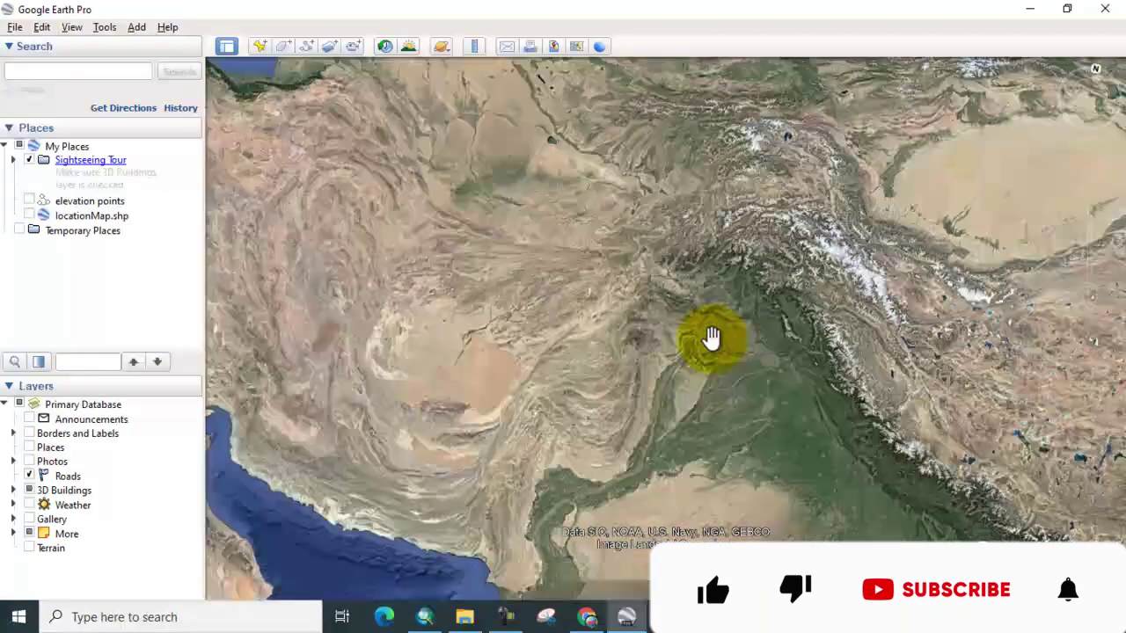
pyautogui.scroll(3, 649, 322)
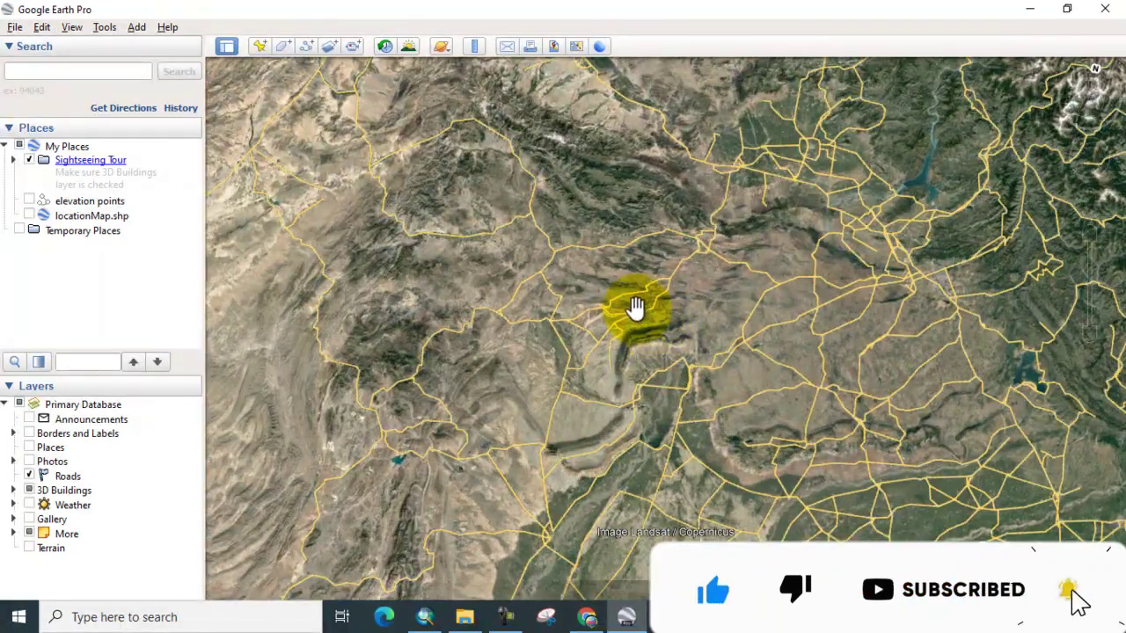
pyautogui.scroll(3, 639, 306)
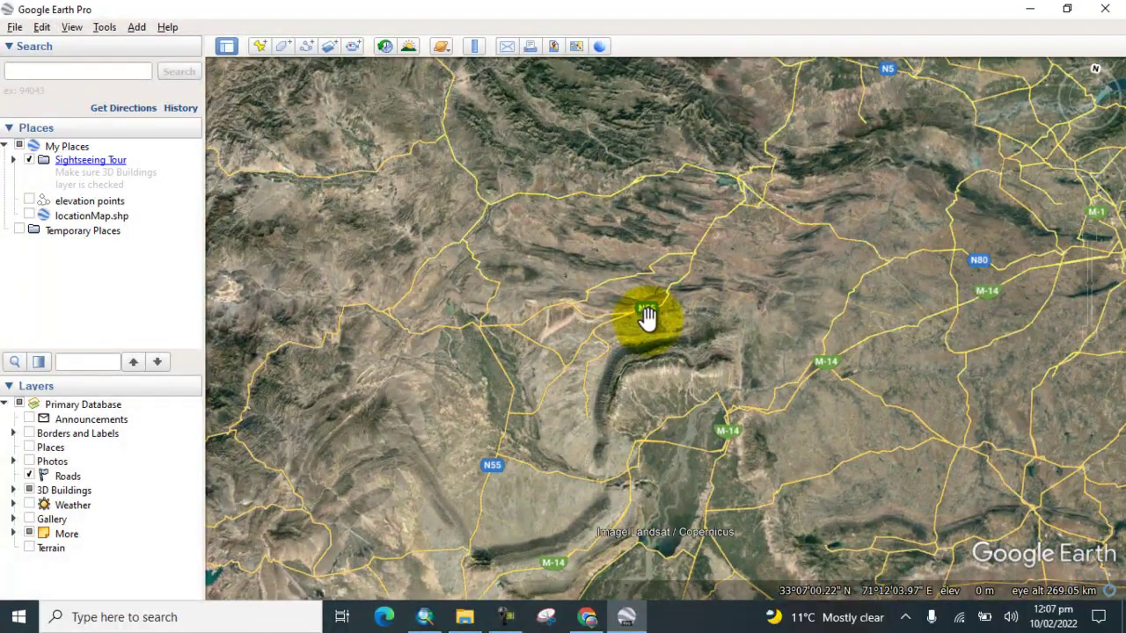
pyautogui.scroll(3, 647, 316)
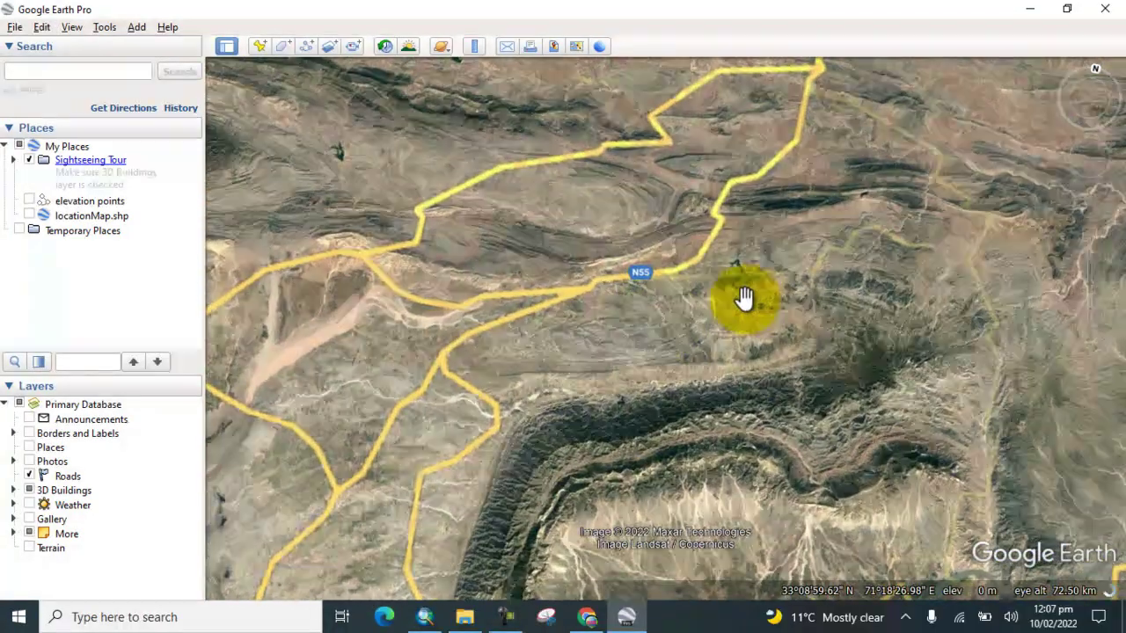
pyautogui.scroll(2, 746, 297)
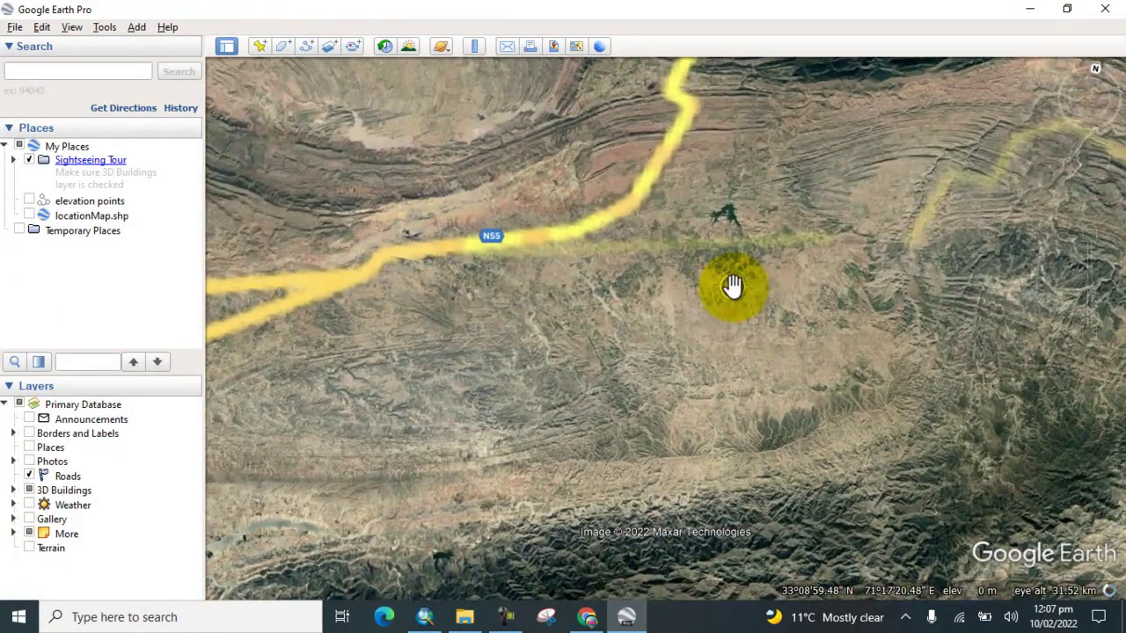
# - Zoom in to the farm fields beside Prisan Khattak Rd and start a new polygon
pyautogui.scroll(3, 729, 284)
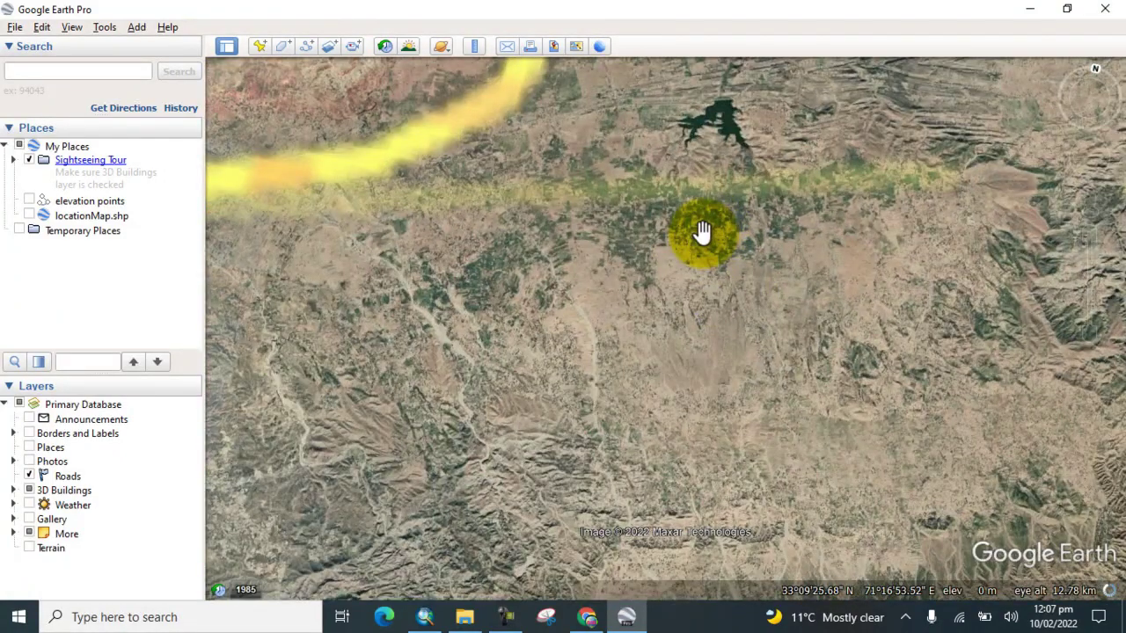
pyautogui.scroll(3, 702, 231)
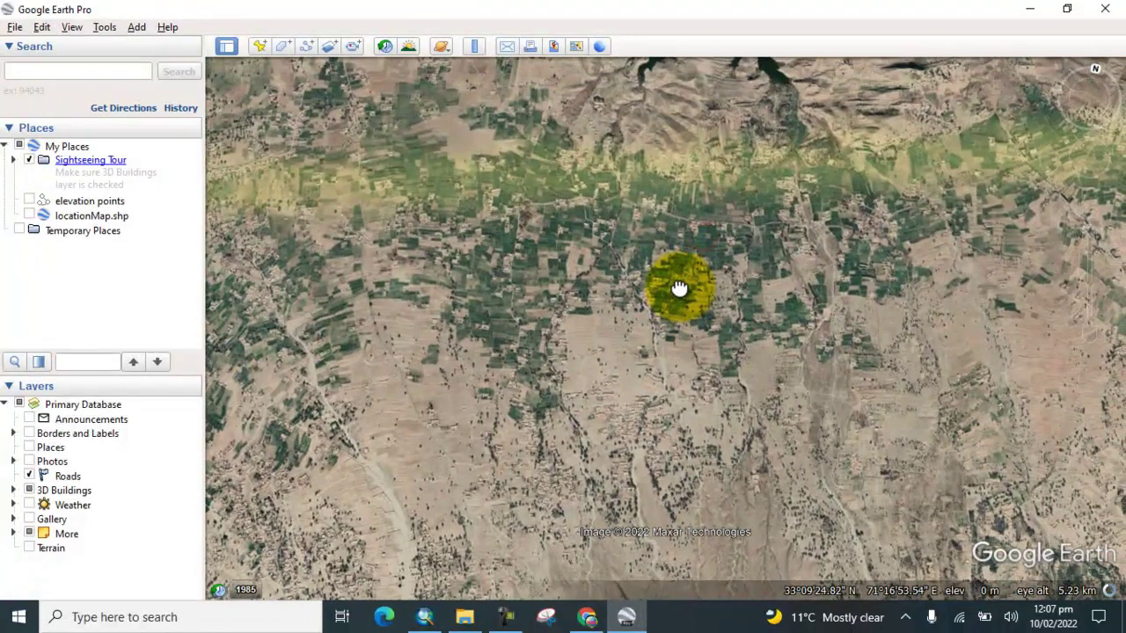
pyautogui.scroll(2, 721, 233)
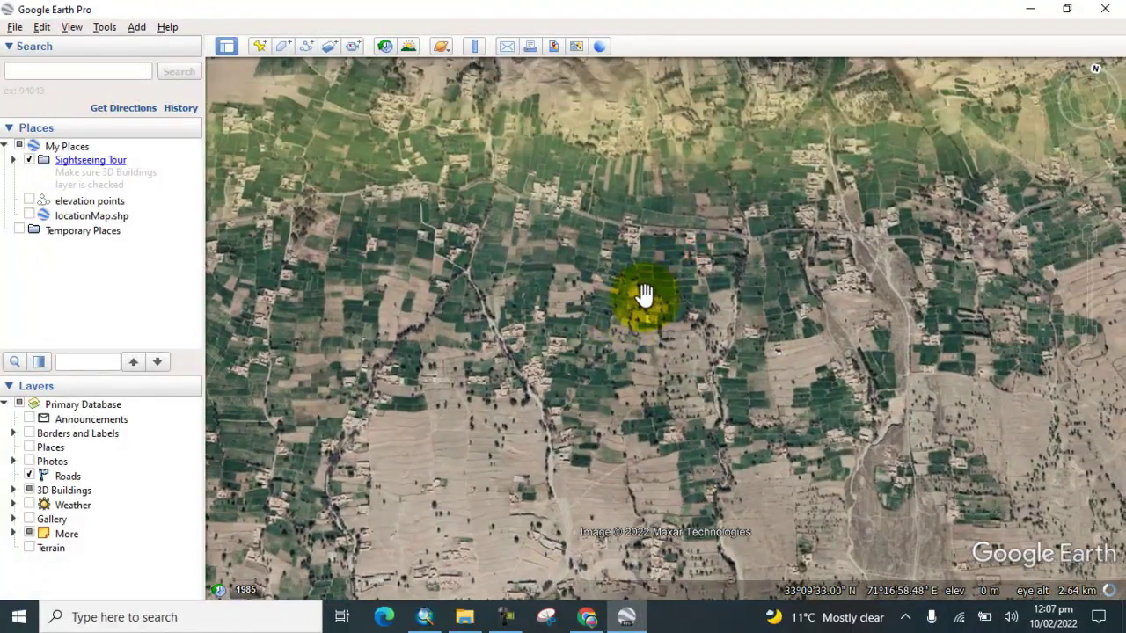
pyautogui.scroll(3, 642, 294)
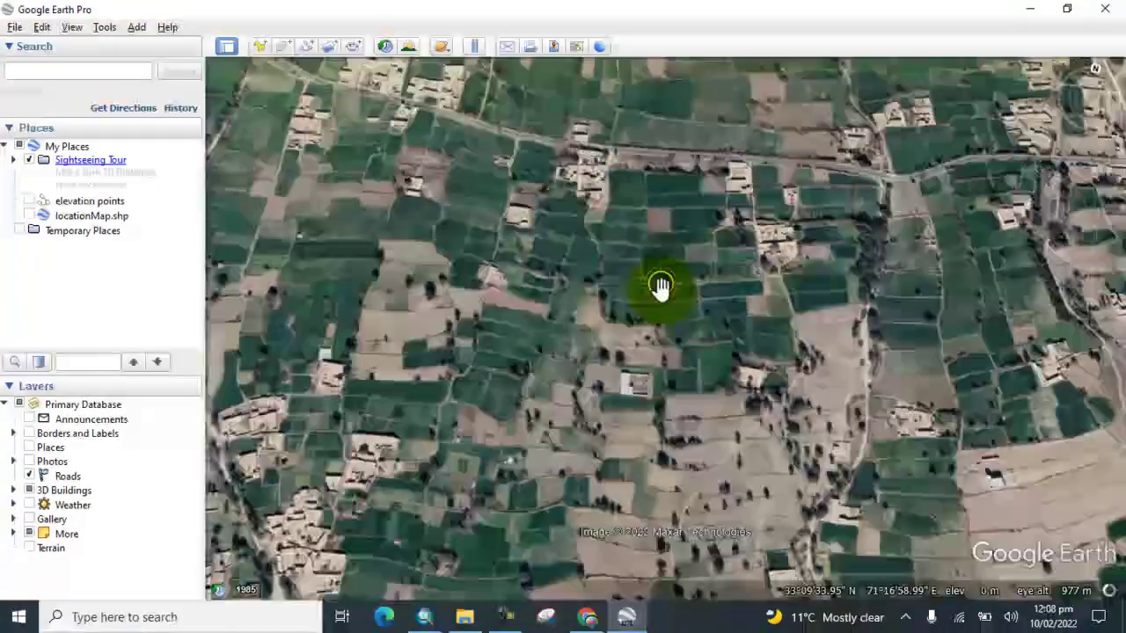
pyautogui.scroll(2, 660, 287)
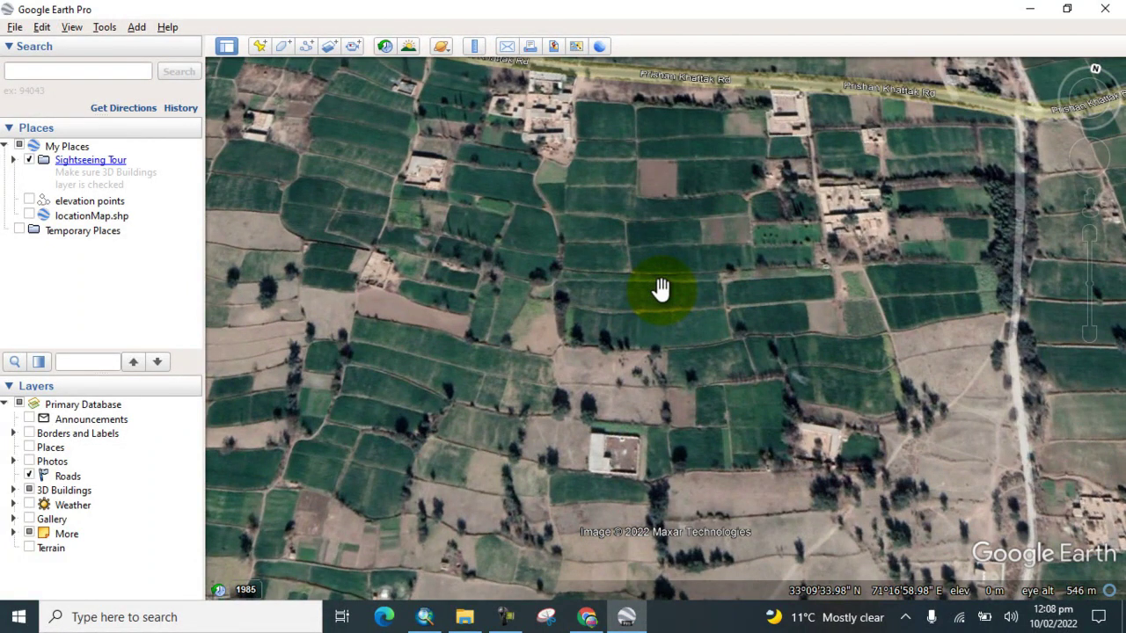
pyautogui.scroll(1, 665, 339)
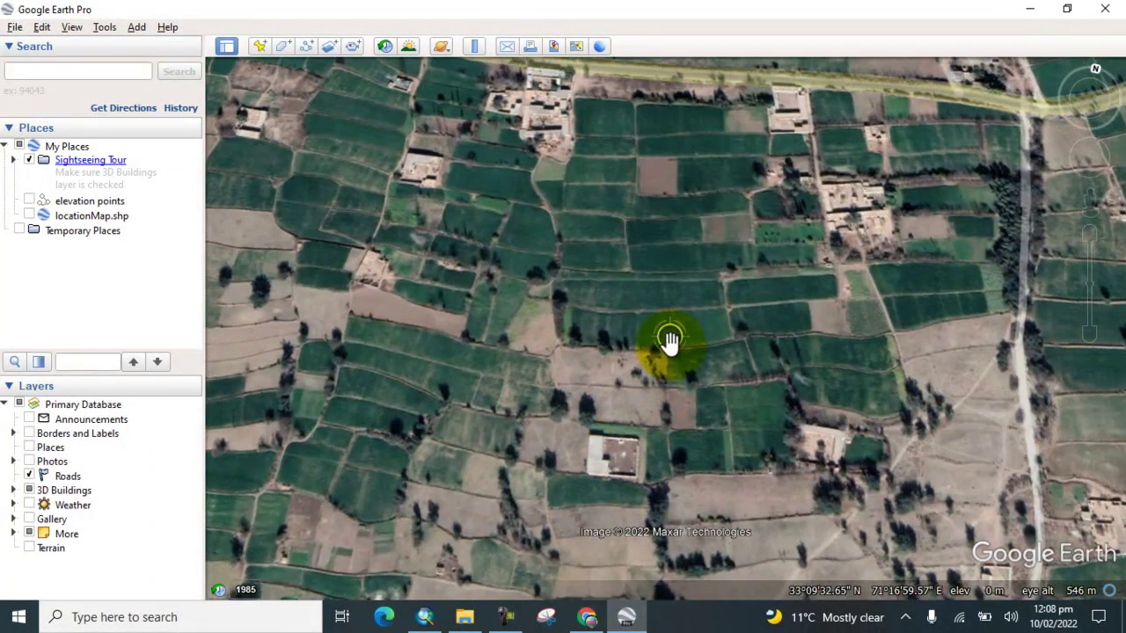
pyautogui.moveTo(648, 221); pyautogui.dragTo(600, 377)
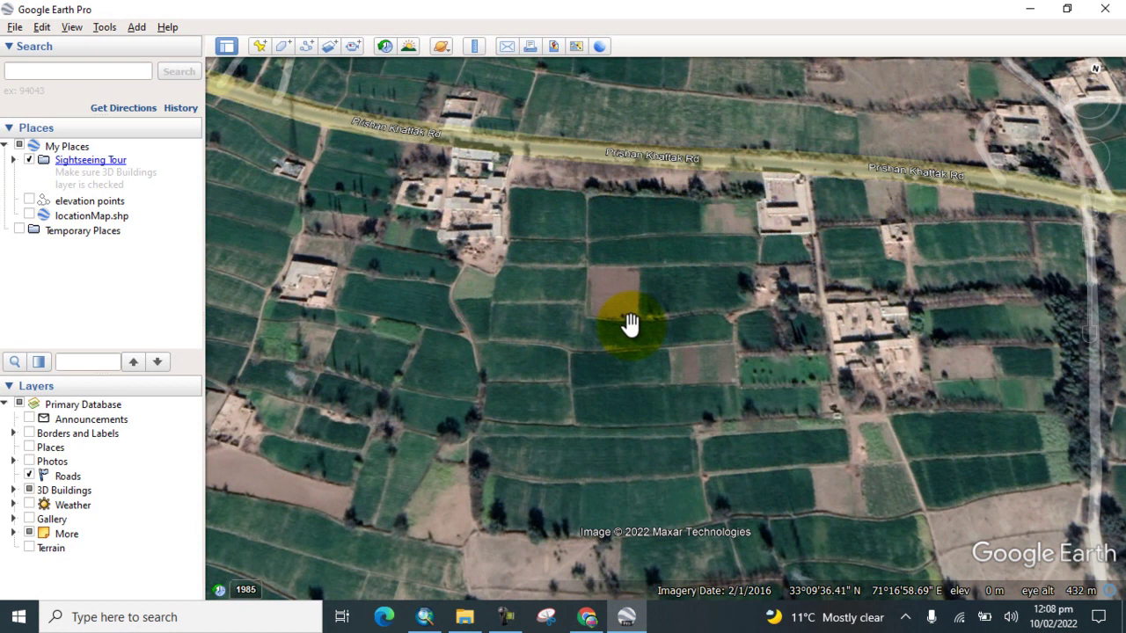
pyautogui.click(282, 46)
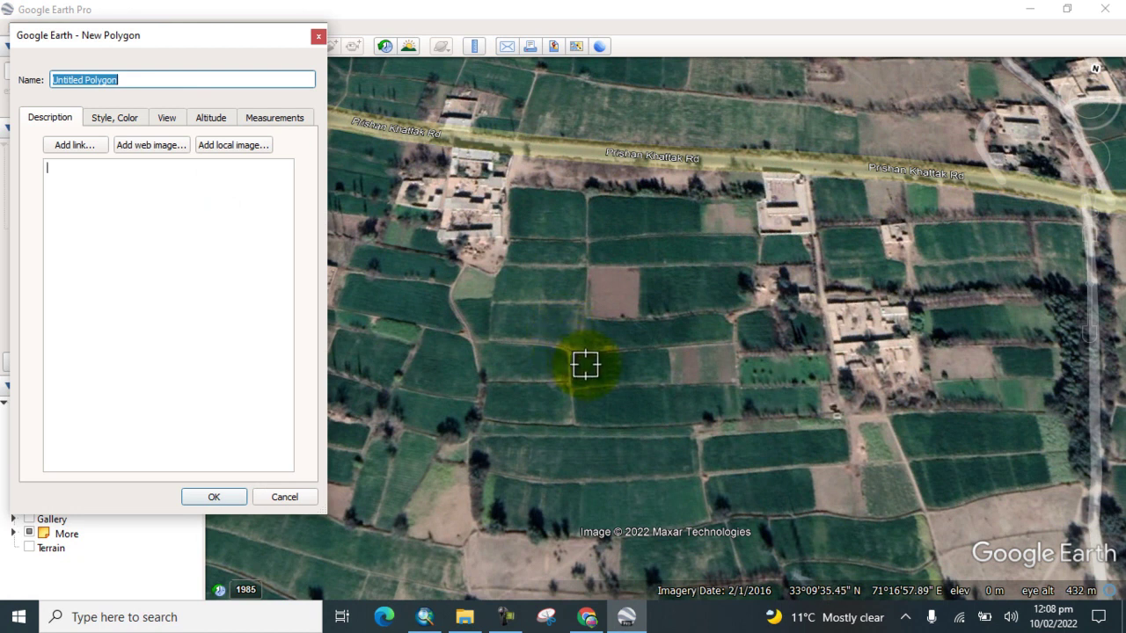
# - Place polygon vertices at the brown field's four corners plus one on its left edge
pyautogui.scroll(3, 610, 316)
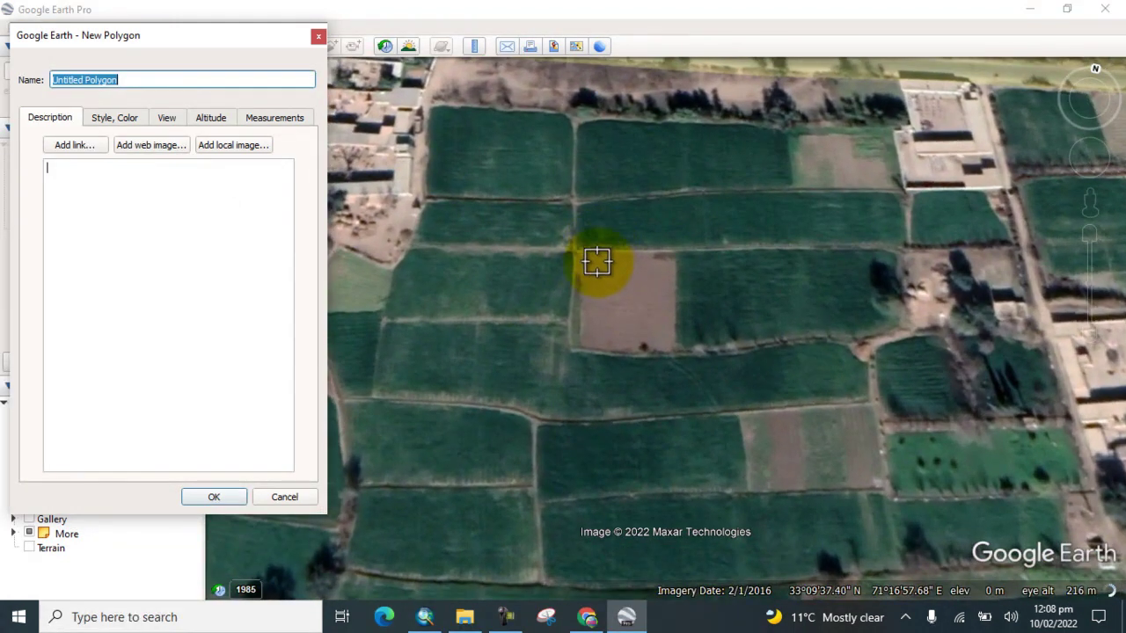
pyautogui.click(575, 253)
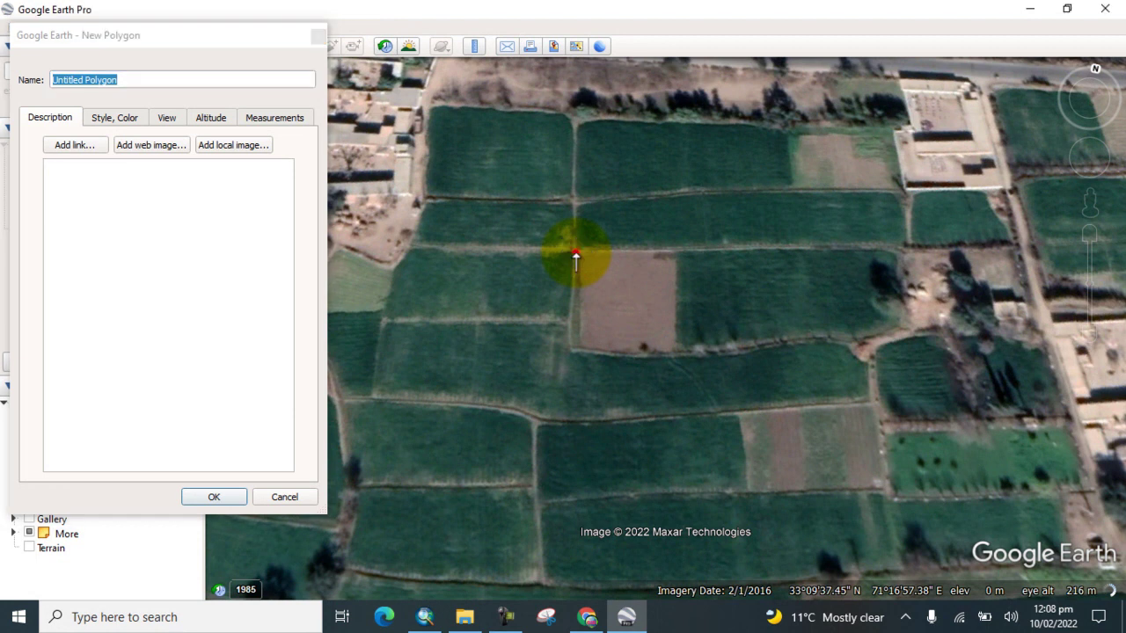
pyautogui.click(673, 250)
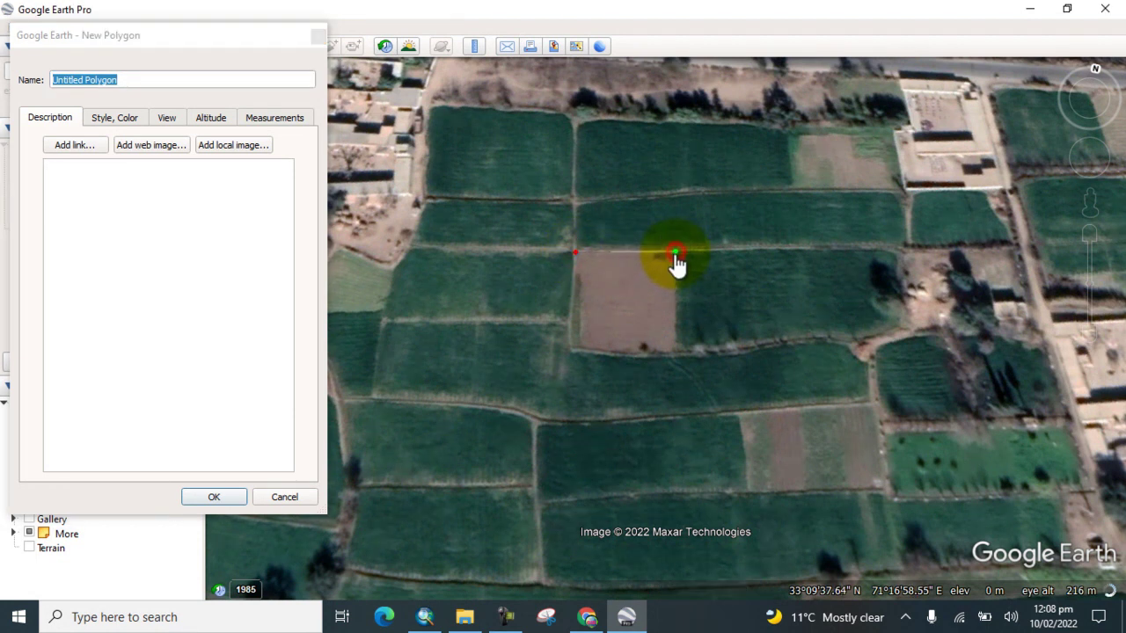
pyautogui.click(674, 350)
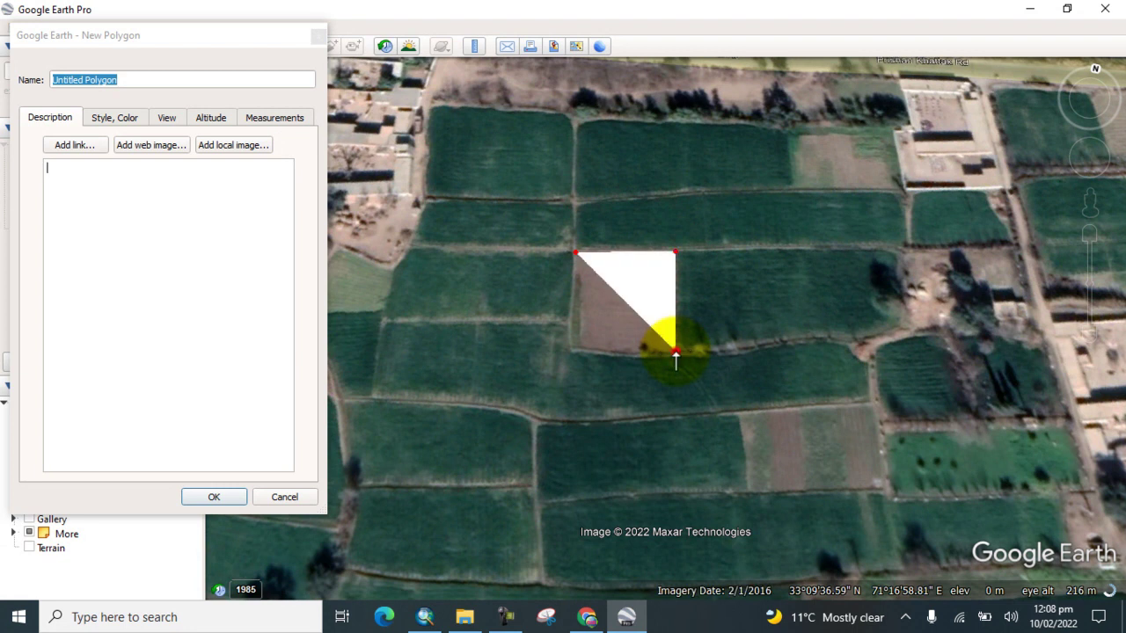
pyautogui.click(575, 350)
pyautogui.click(570, 306)
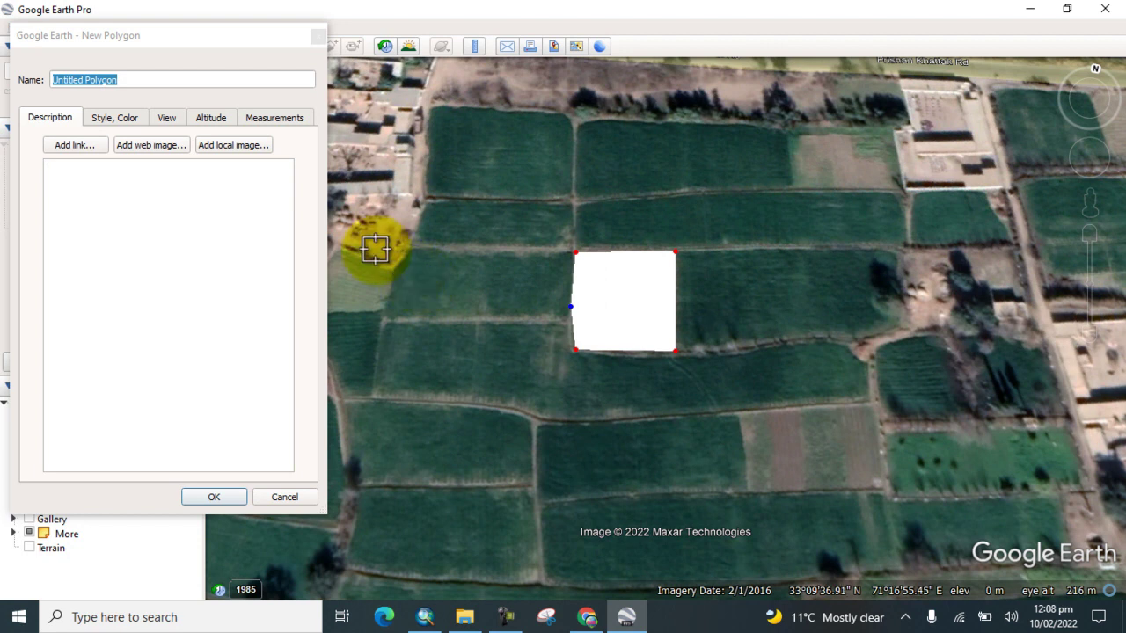
# - Set the polygon area to Outlined, line width to about 2.7, and line colour red
pyautogui.click(120, 117)
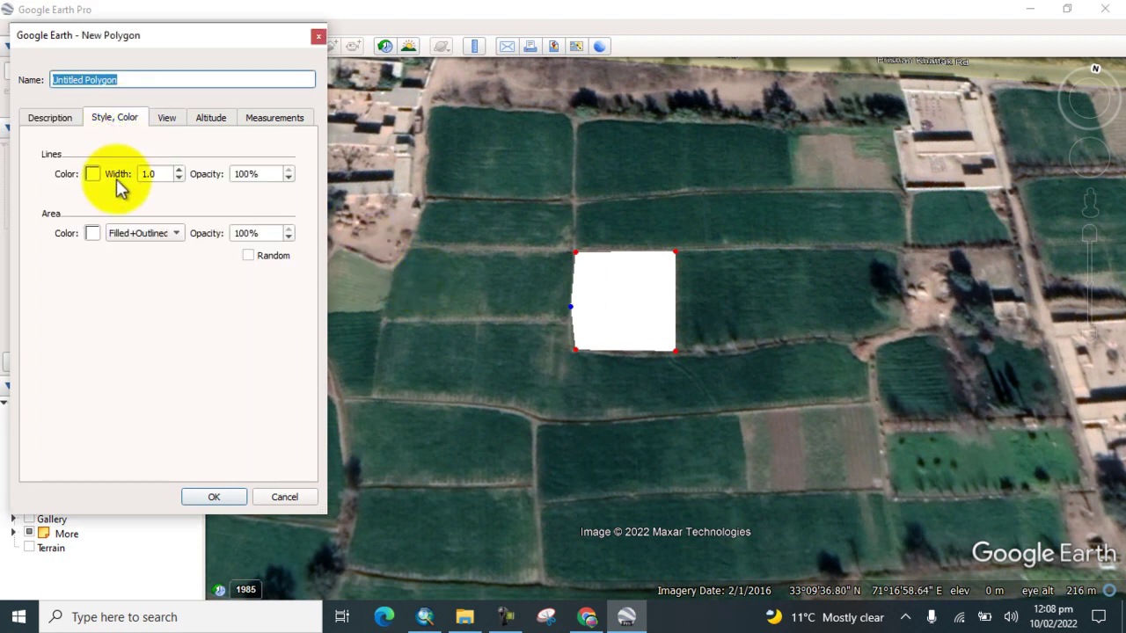
pyautogui.click(132, 234)
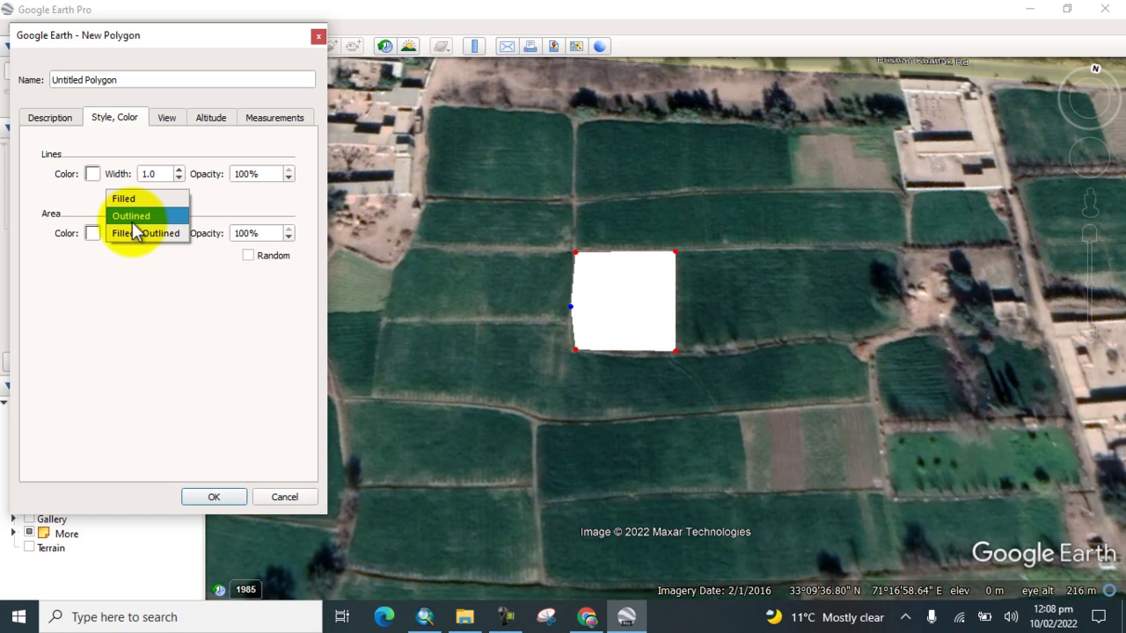
pyautogui.click(131, 216)
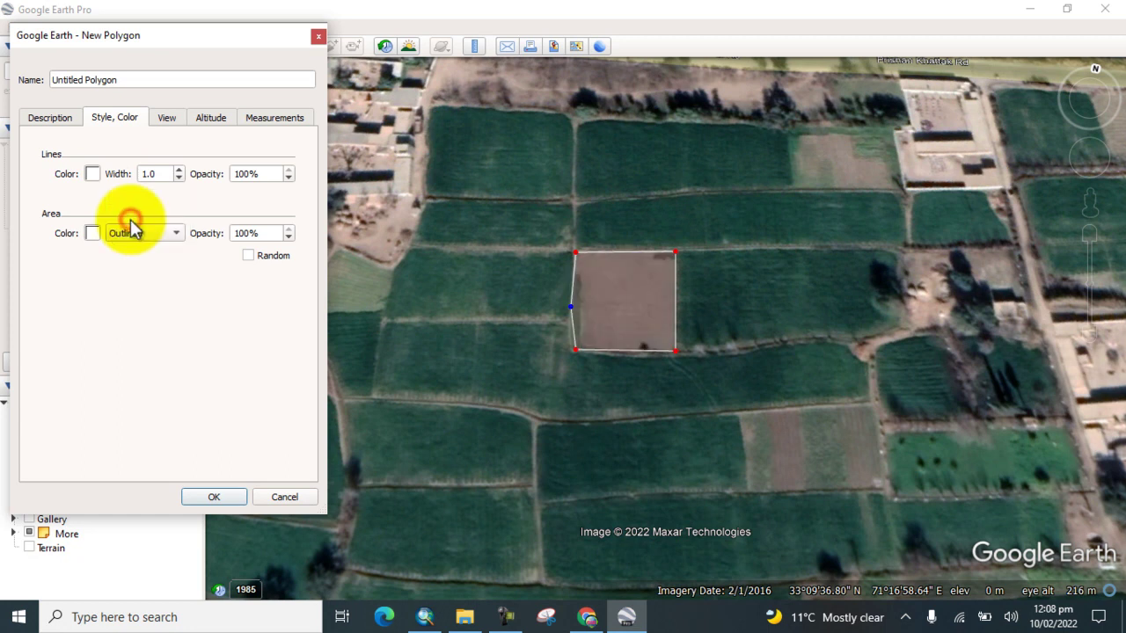
pyautogui.click(179, 170)
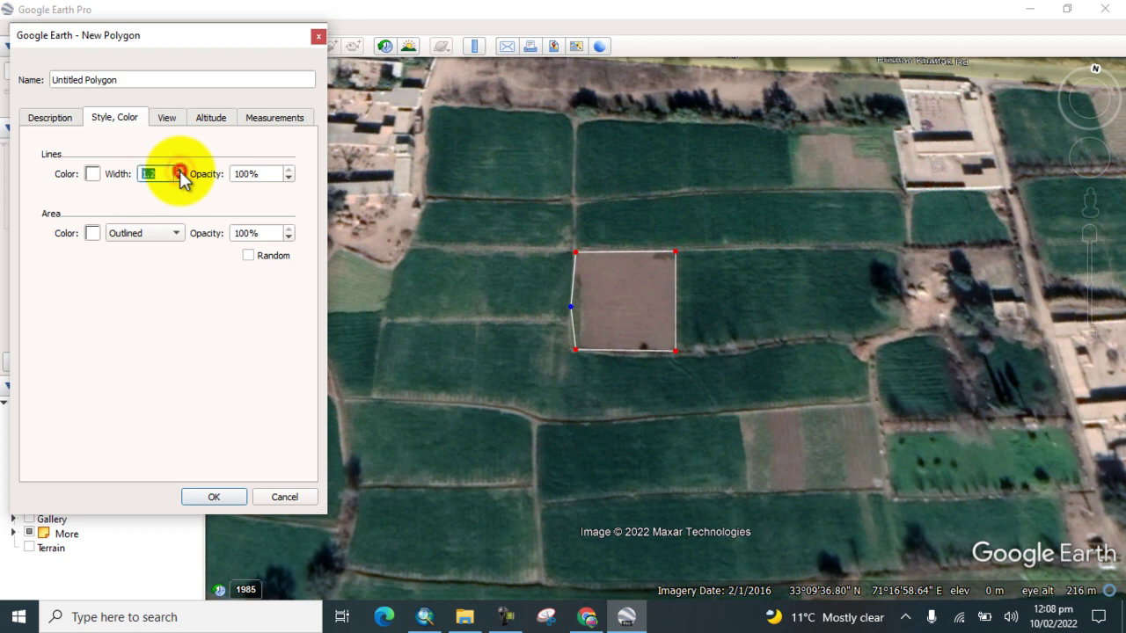
pyautogui.click(180, 171)
pyautogui.click(180, 171)
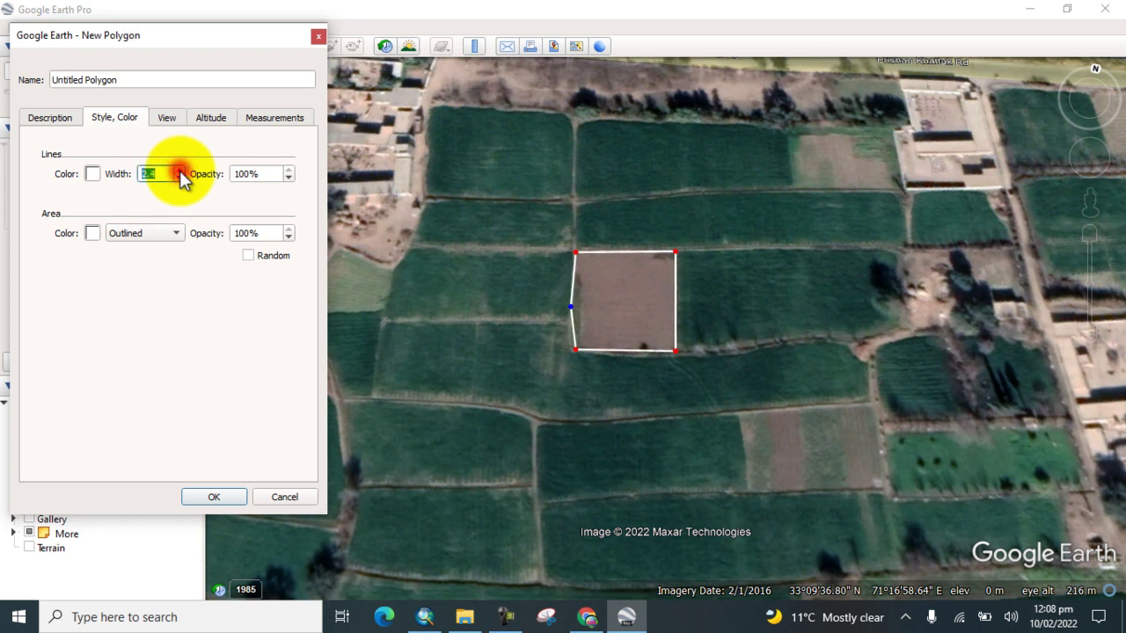
pyautogui.click(92, 175)
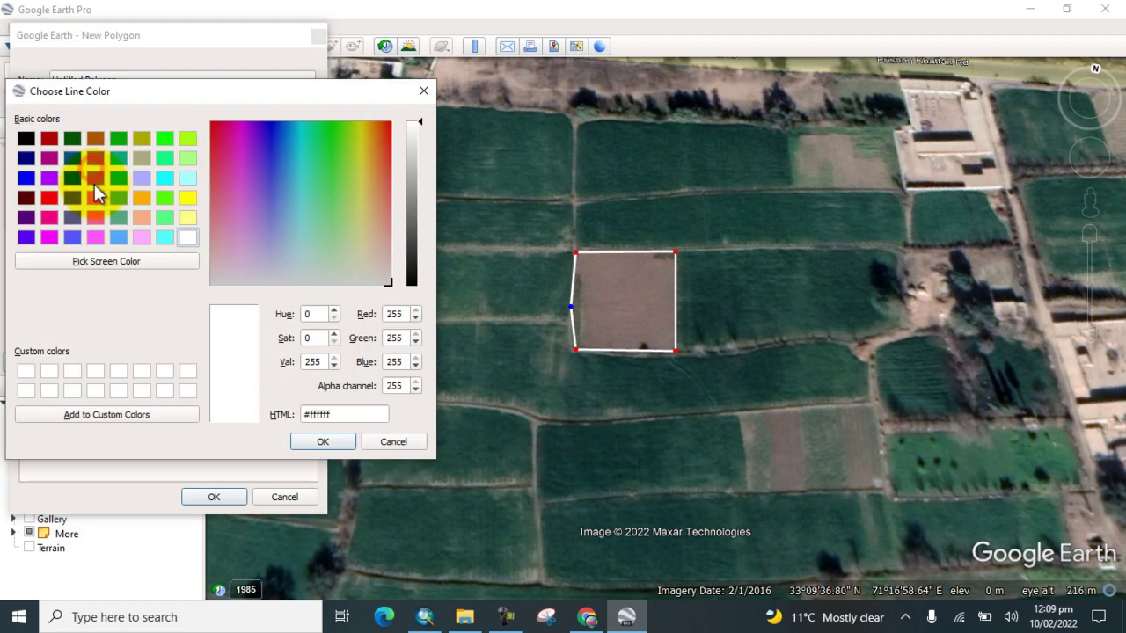
pyautogui.click(49, 196)
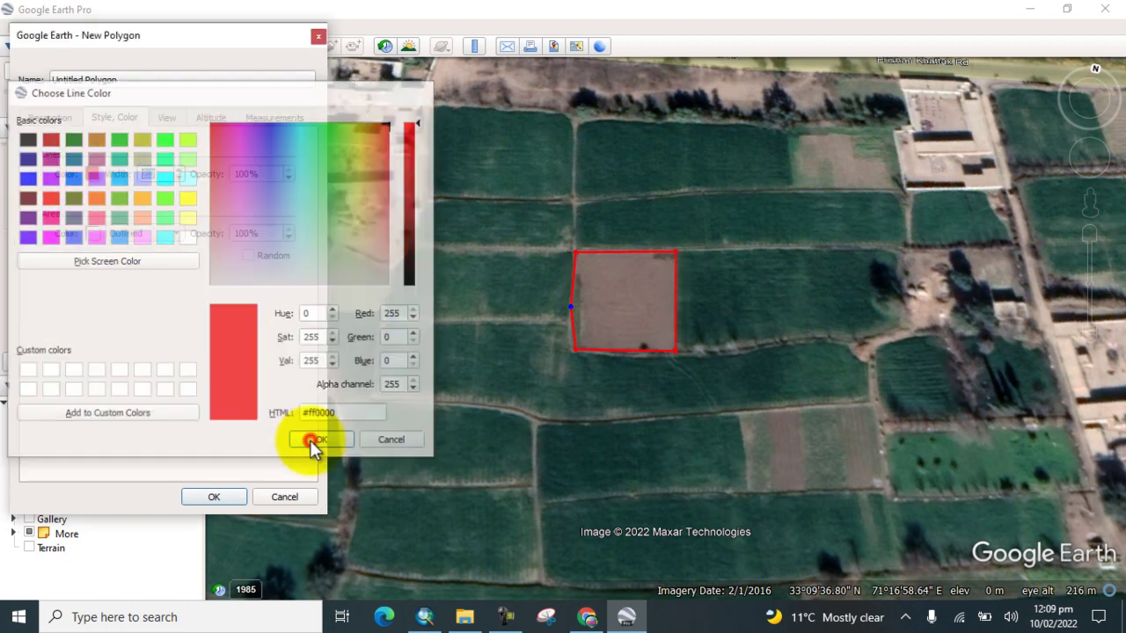
pyautogui.click(322, 442)
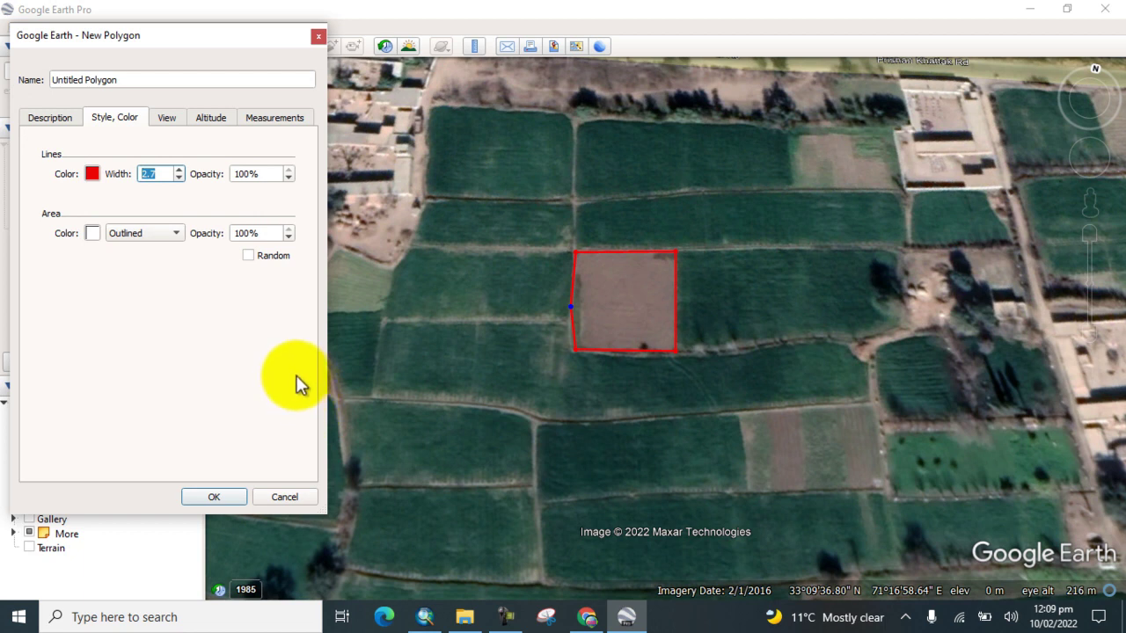
# - Show the polygon's area in Square Feet, then in Acres, reading 0.26 acres
pyautogui.click(268, 122)
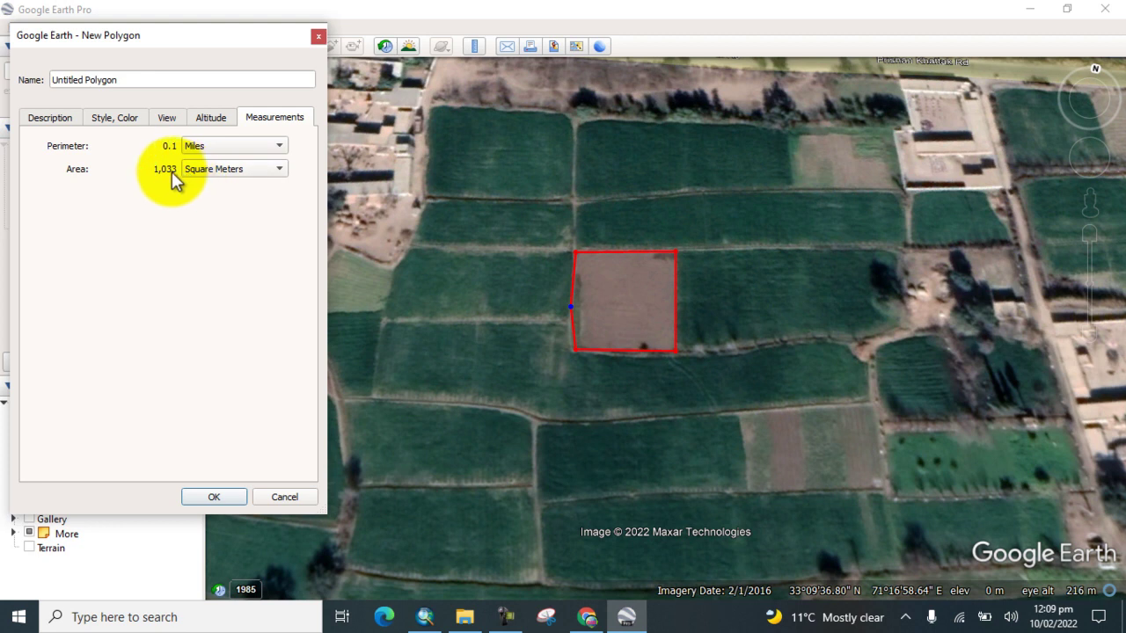
pyautogui.click(274, 177)
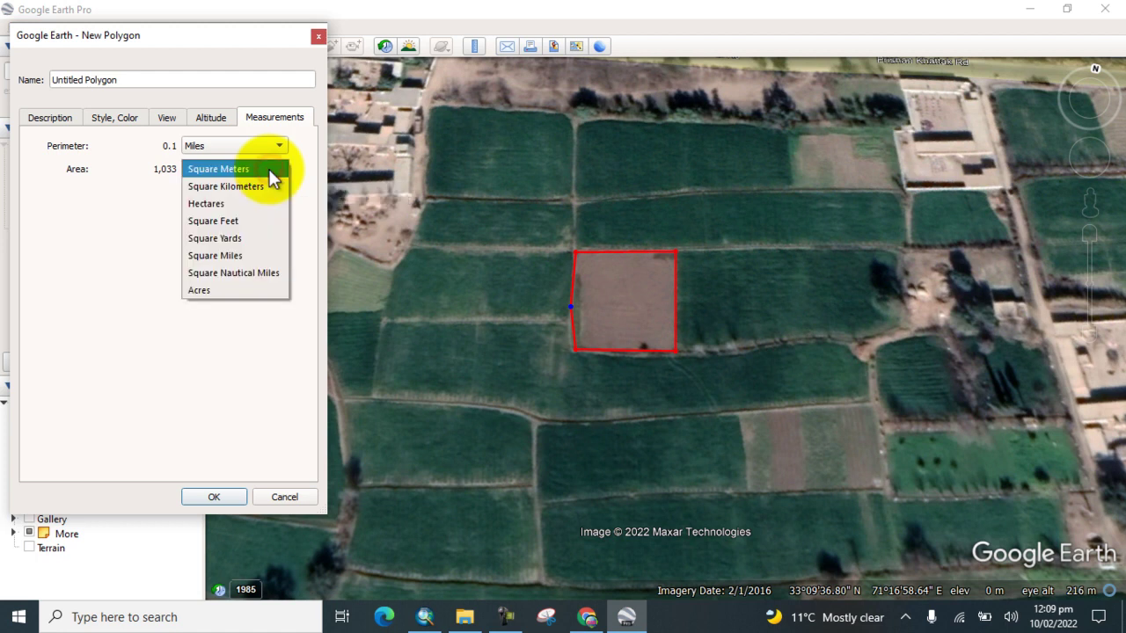
pyautogui.click(225, 222)
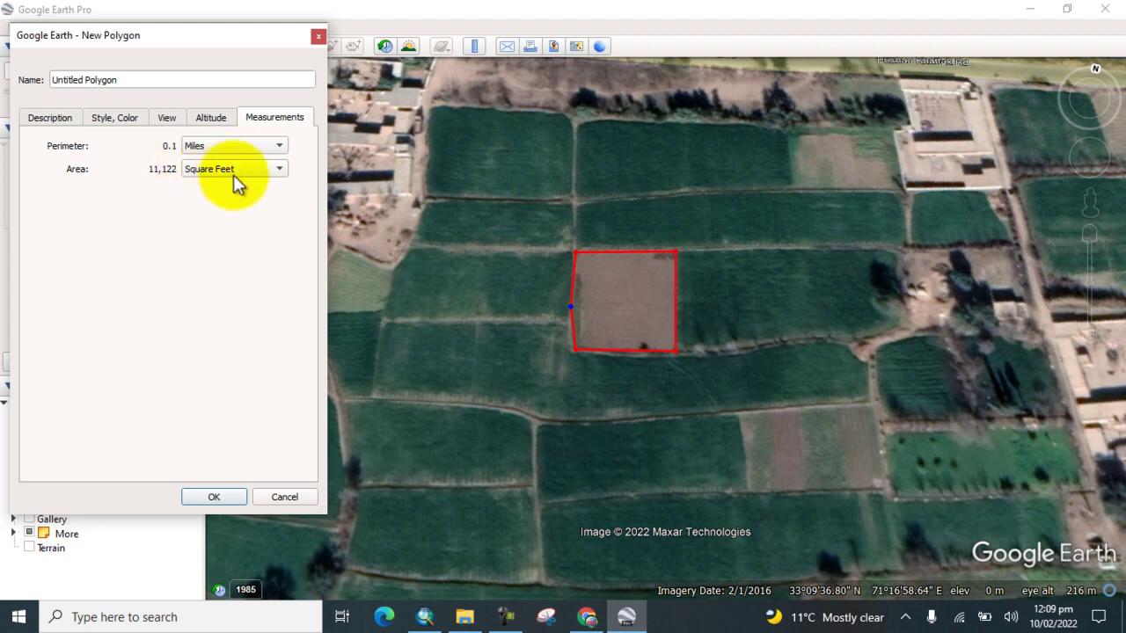
pyautogui.click(279, 171)
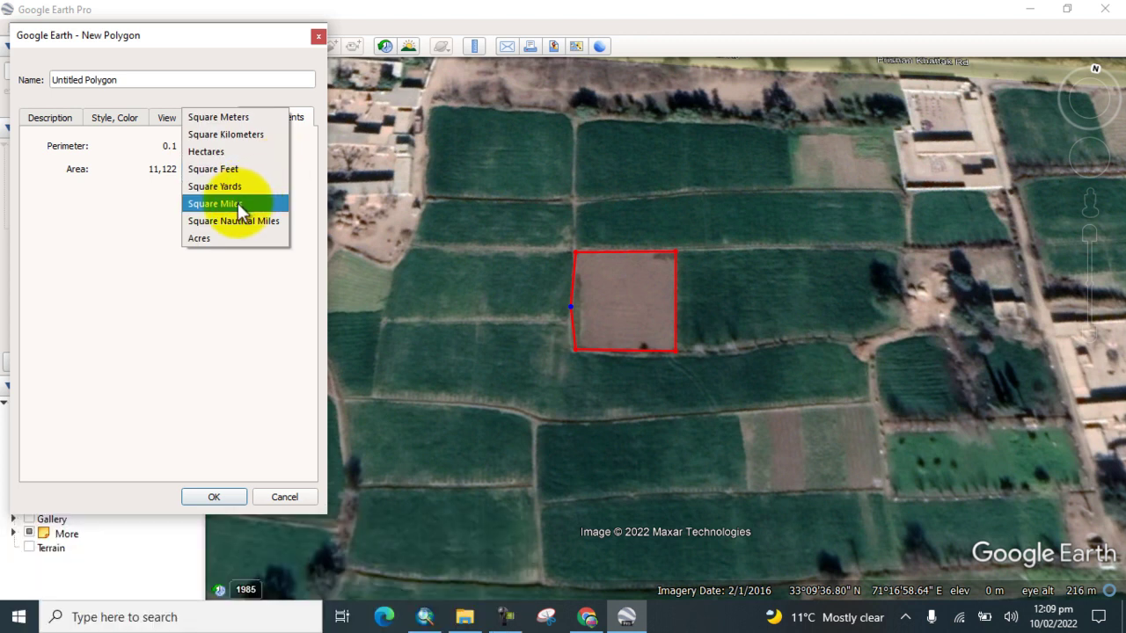
pyautogui.click(218, 238)
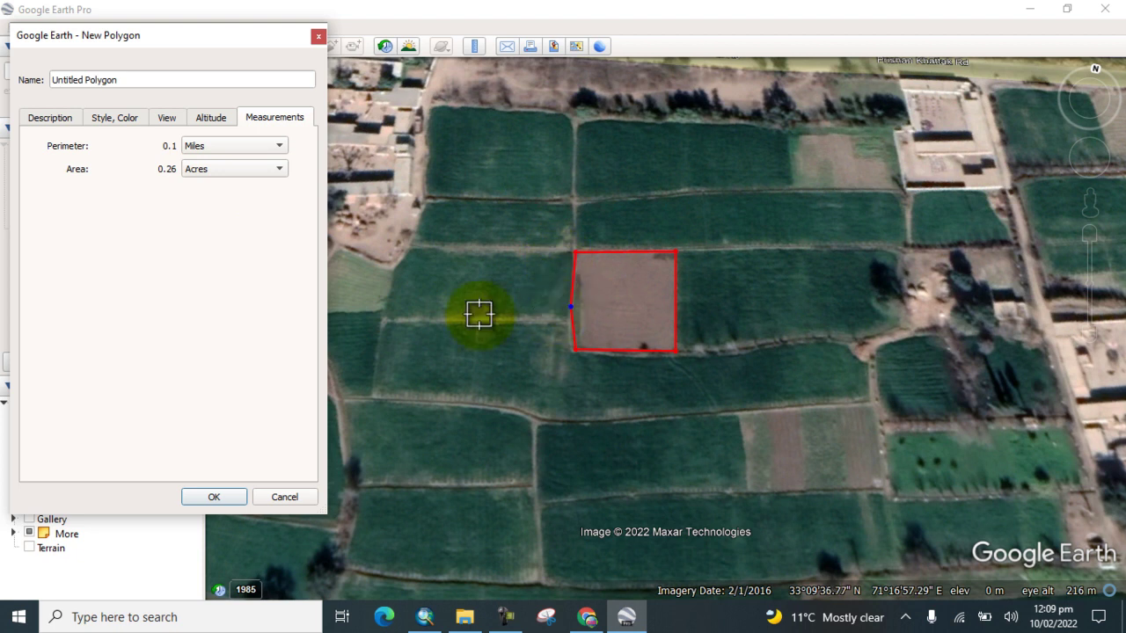
pyautogui.scroll(-1, 559, 302)
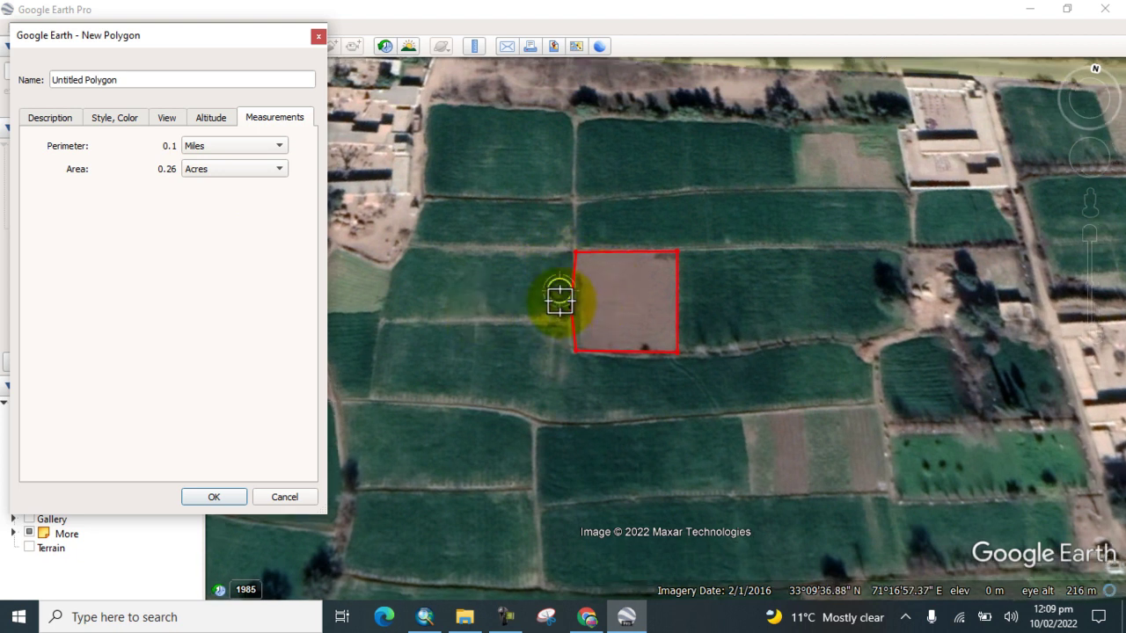
pyautogui.scroll(-1, 558, 301)
pyautogui.scroll(-1, 556, 300)
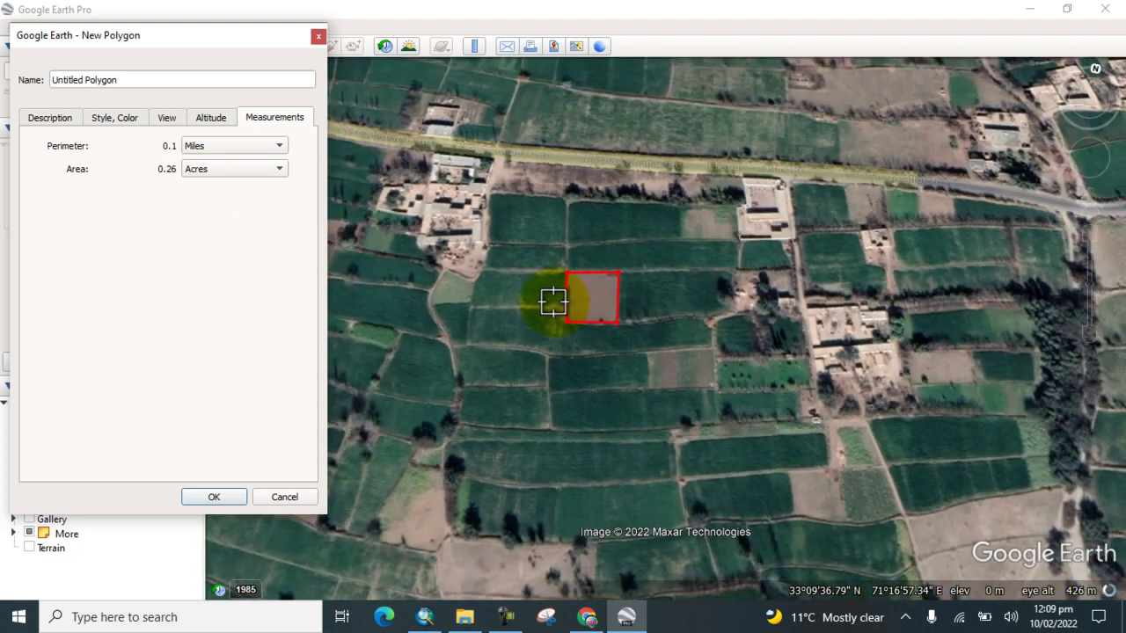
pyautogui.scroll(-1, 555, 291)
pyautogui.scroll(-1, 555, 291)
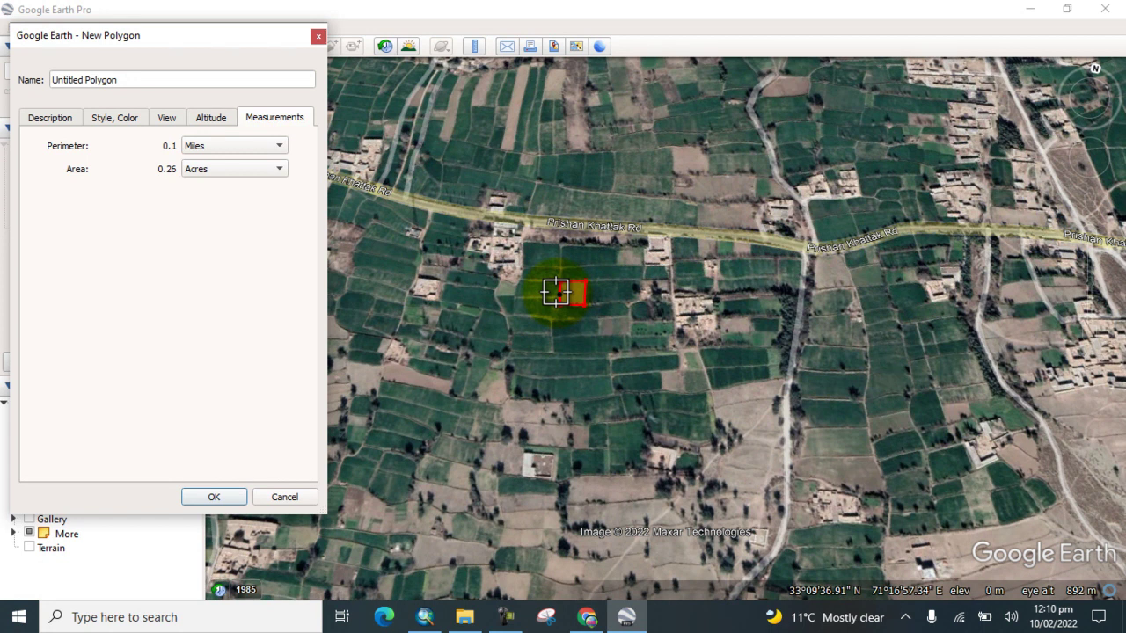
pyautogui.click(556, 291)
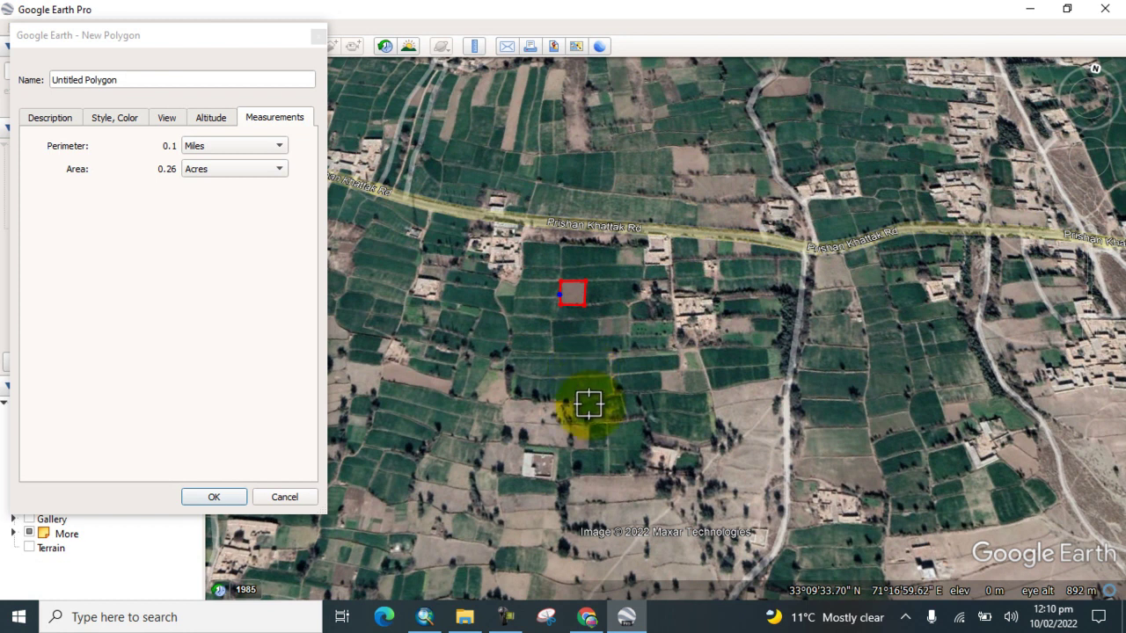
# - Search 'google maps' in Chrome and open the Google Maps website
pyautogui.click(586, 617)
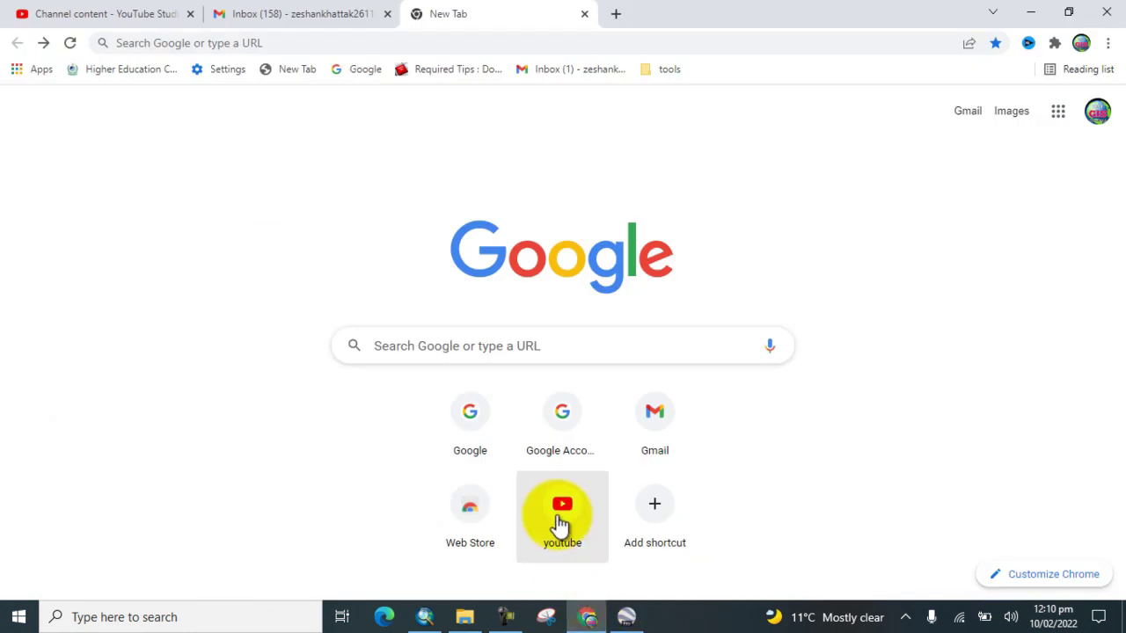
pyautogui.click(414, 350)
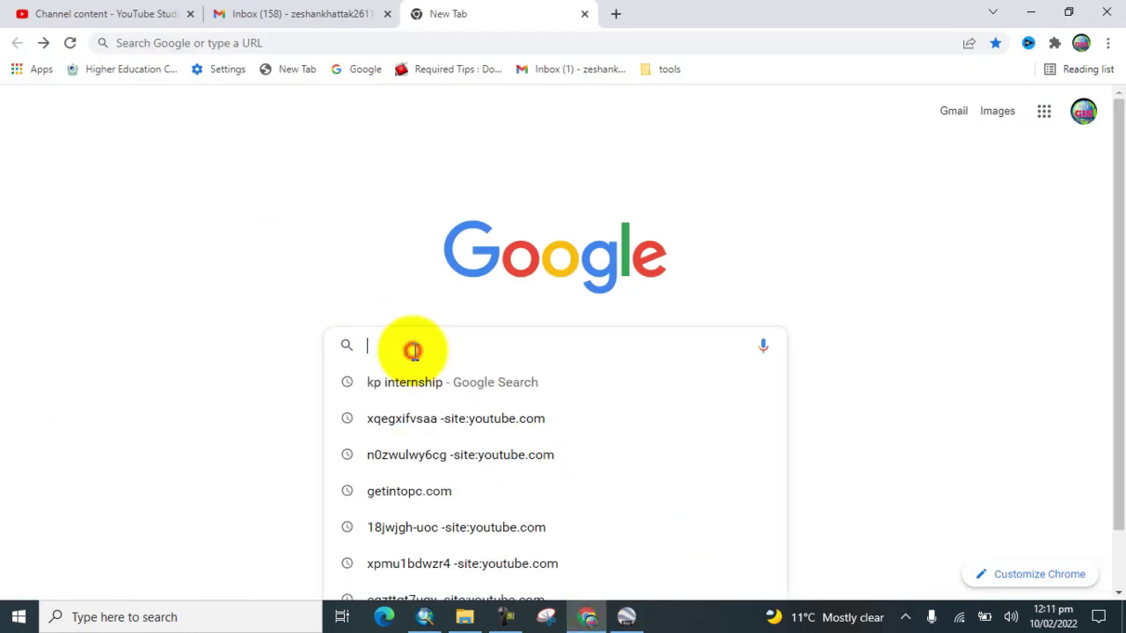
pyautogui.write('goo')
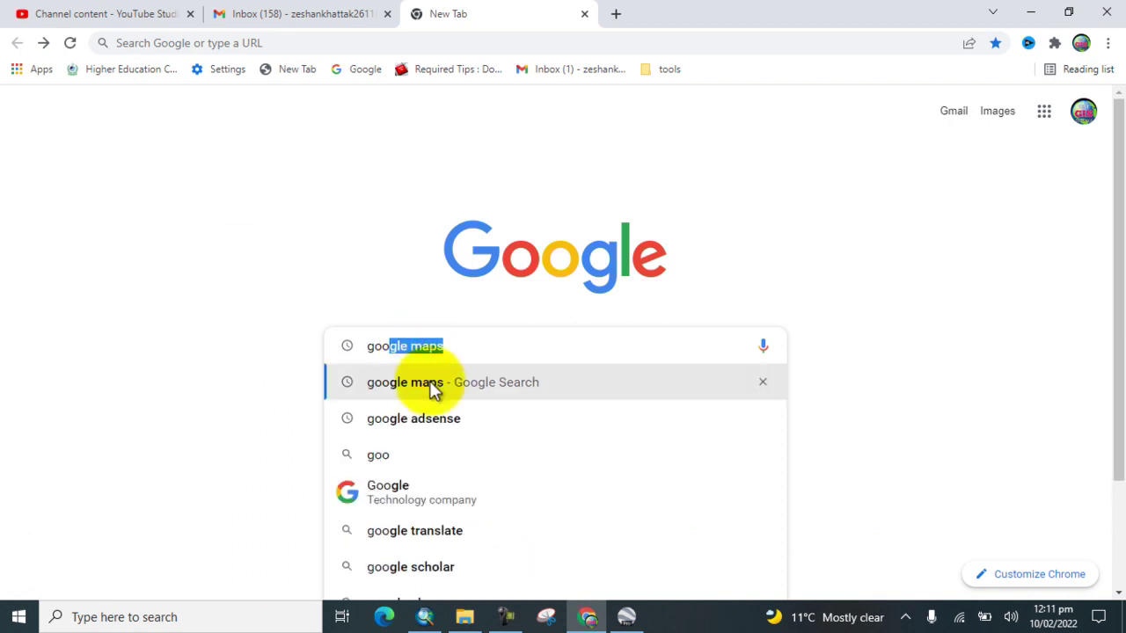
pyautogui.click(434, 383)
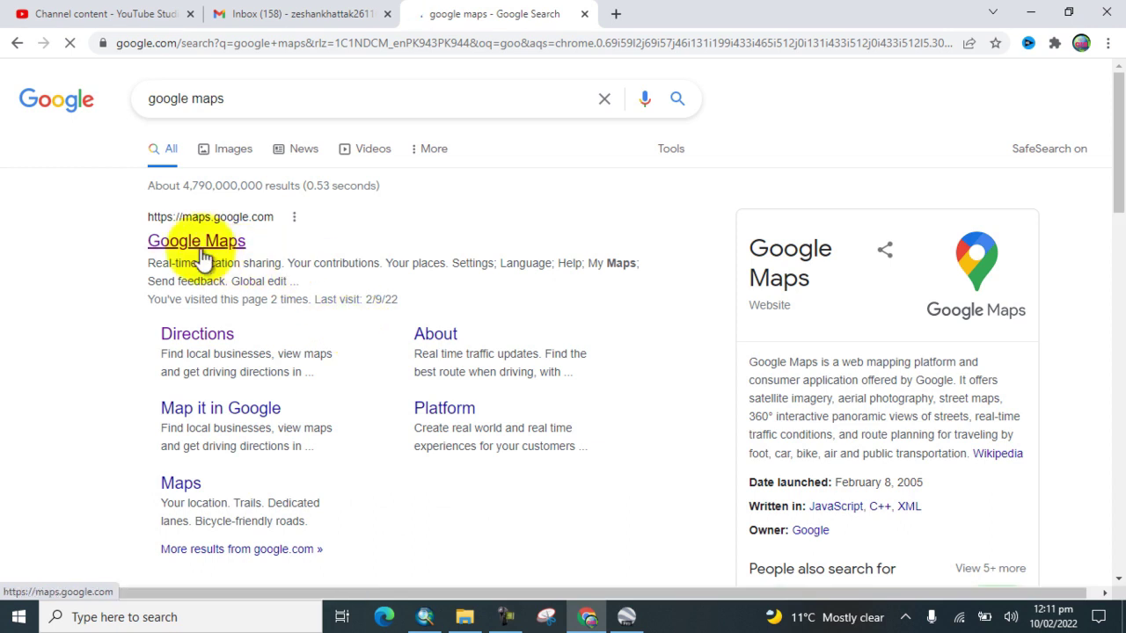
pyautogui.click(201, 253)
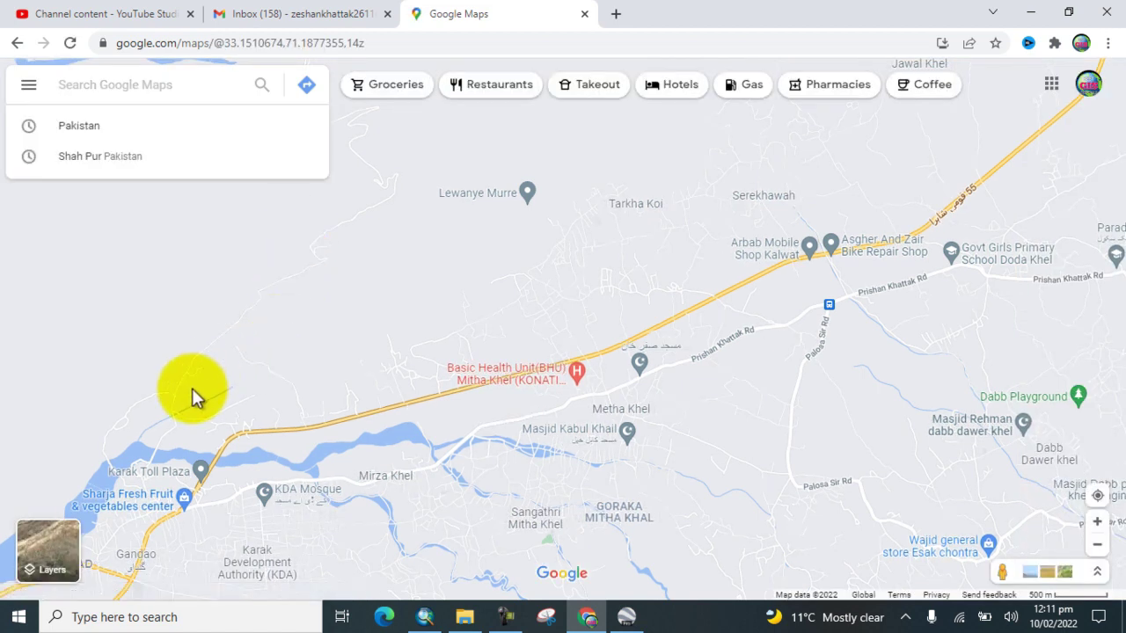
# - Switch Google Maps to Satellite imagery and pan toward the farm area
pyautogui.moveTo(55, 554)
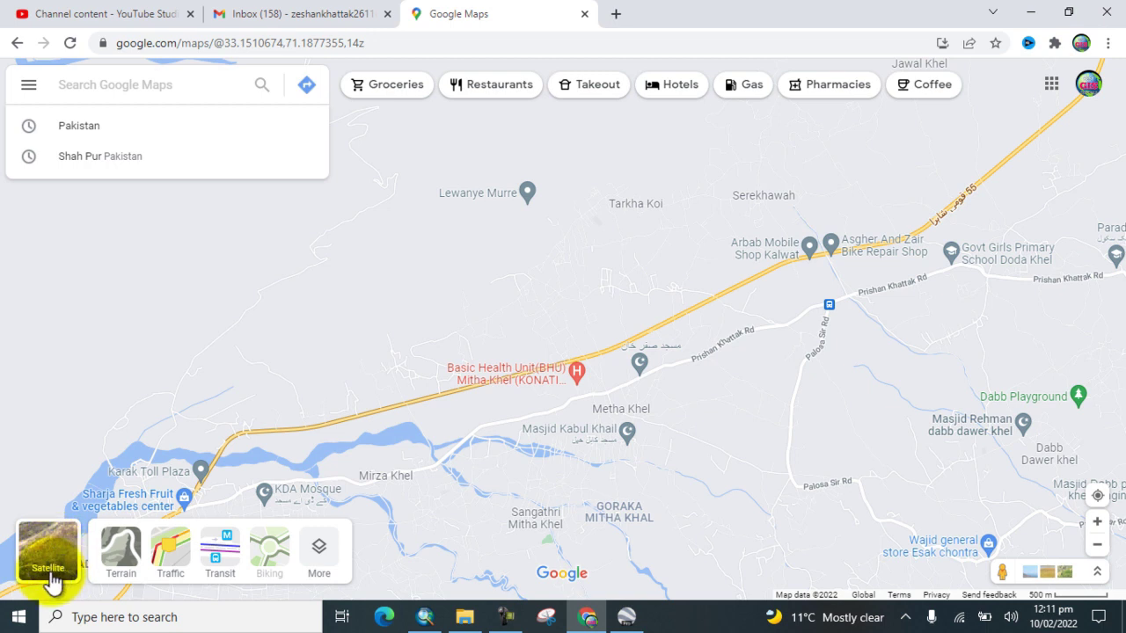
pyautogui.click(41, 554)
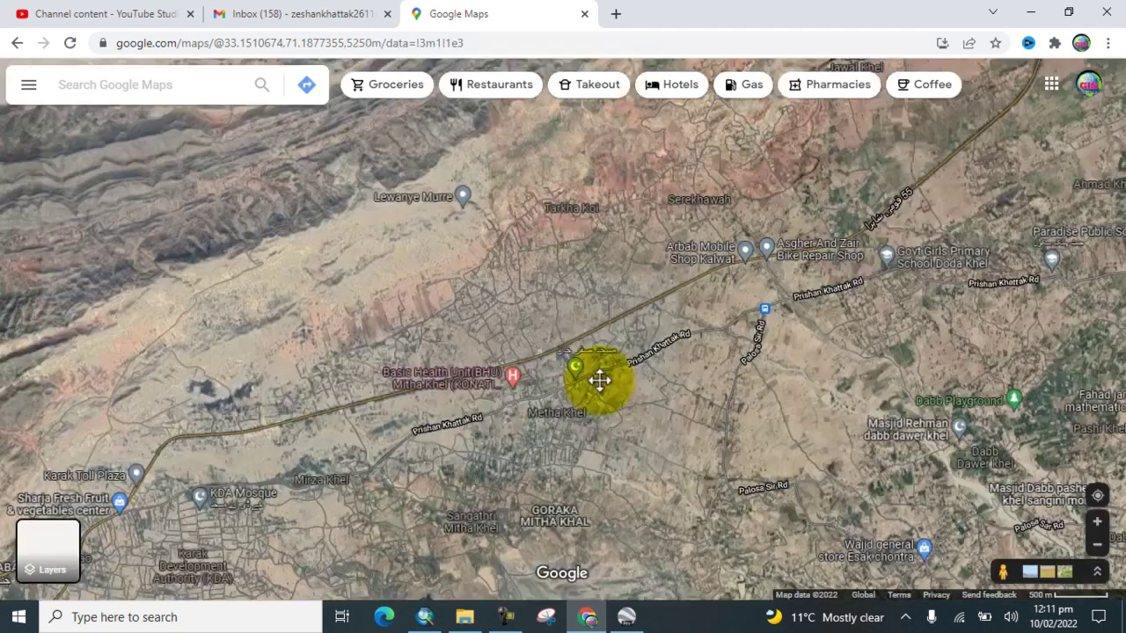
pyautogui.moveTo(599, 380); pyautogui.dragTo(265, 431)
pyautogui.moveTo(569, 369); pyautogui.dragTo(318, 336)
pyautogui.moveTo(549, 310); pyautogui.dragTo(447, 337)
pyautogui.scroll(3, 560, 279)
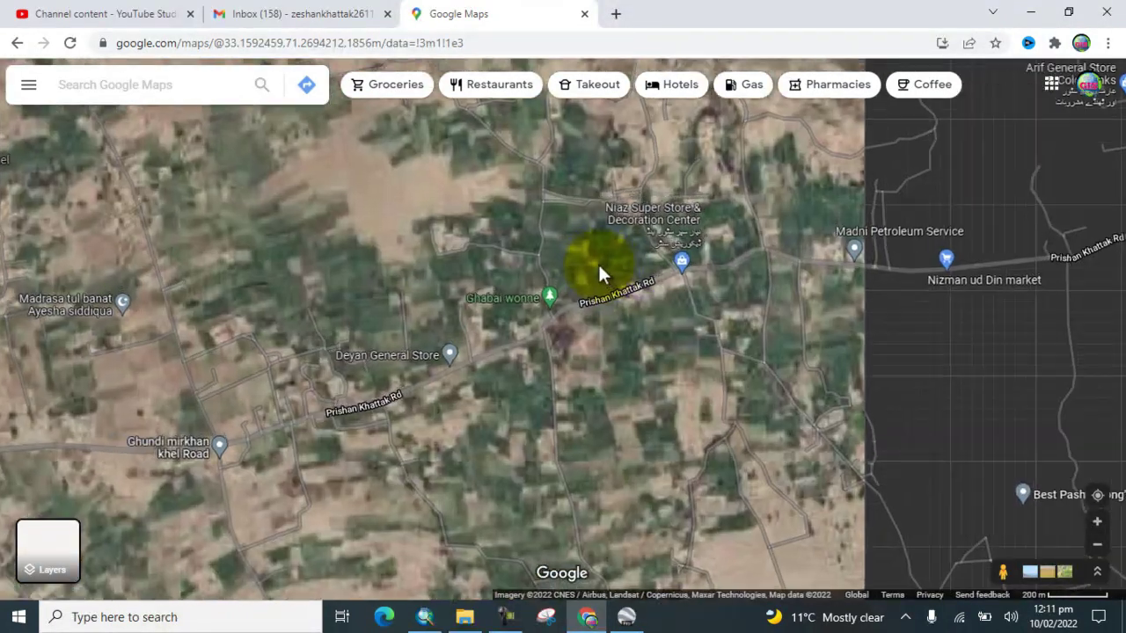
pyautogui.scroll(4, 598, 268)
# - Zoom in on the target field and drop a pin at its top-left corner
pyautogui.moveTo(508, 350); pyautogui.dragTo(598, 339)
pyautogui.scroll(2, 469, 322)
pyautogui.scroll(2, 471, 327)
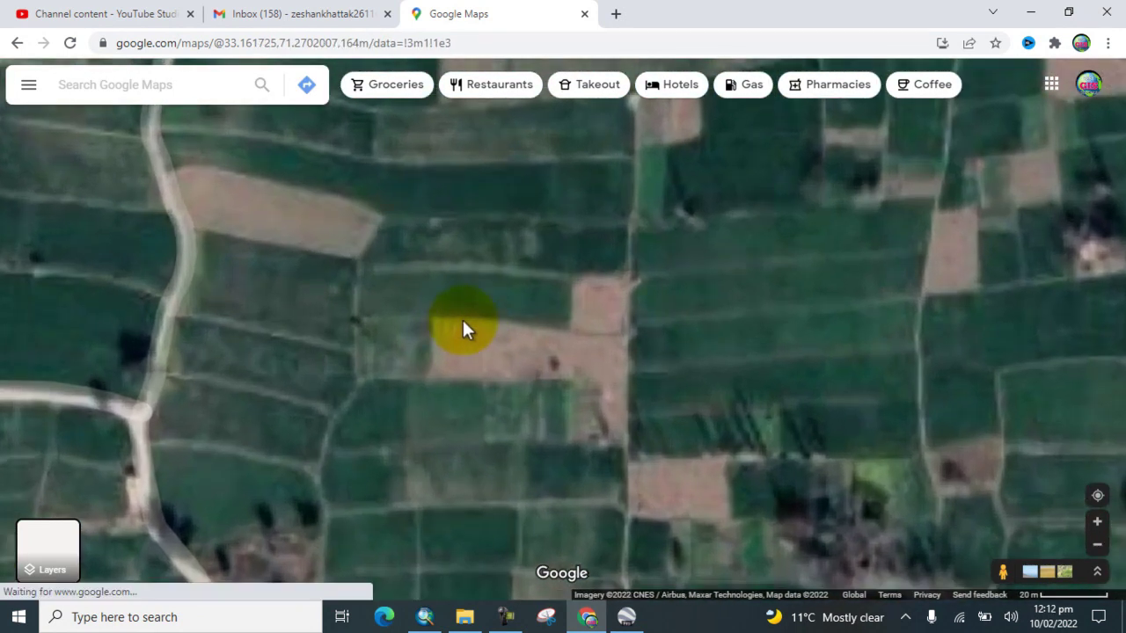
pyautogui.moveTo(403, 329); pyautogui.dragTo(510, 344)
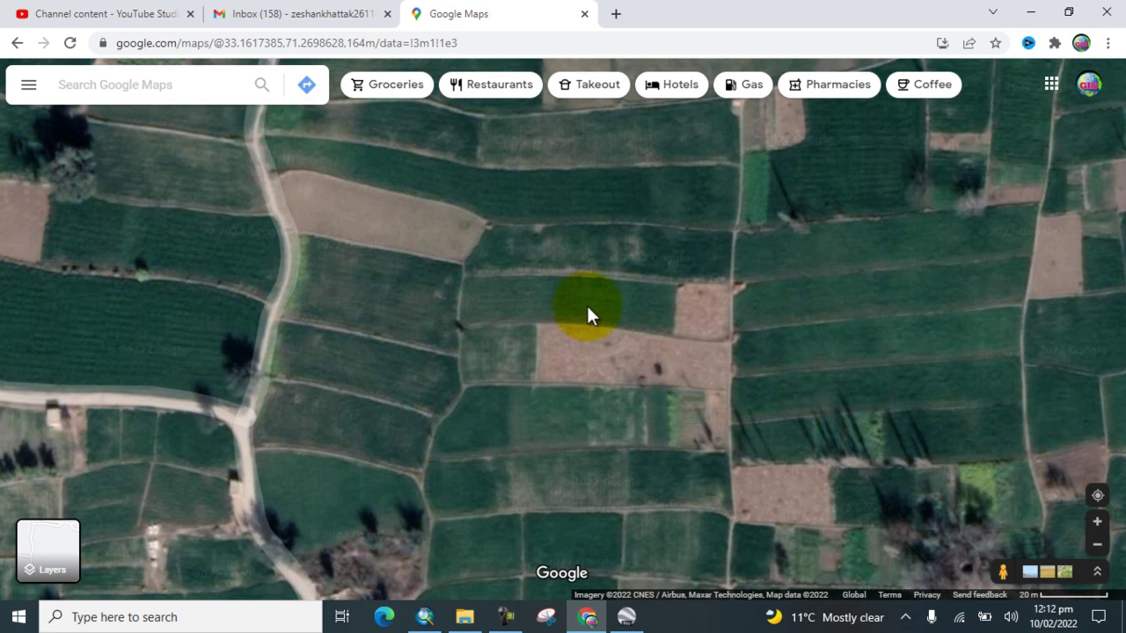
pyautogui.click(465, 273)
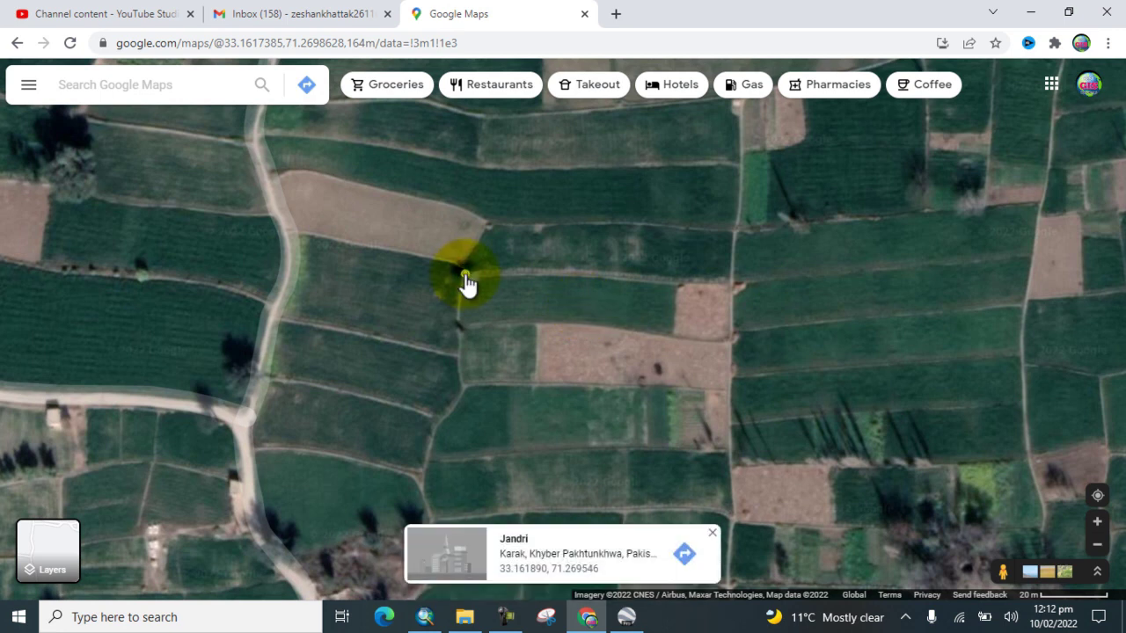
# - Start Measure distance from the marker and trace the field's top edge to its top-right corner
pyautogui.rightClick(465, 274)
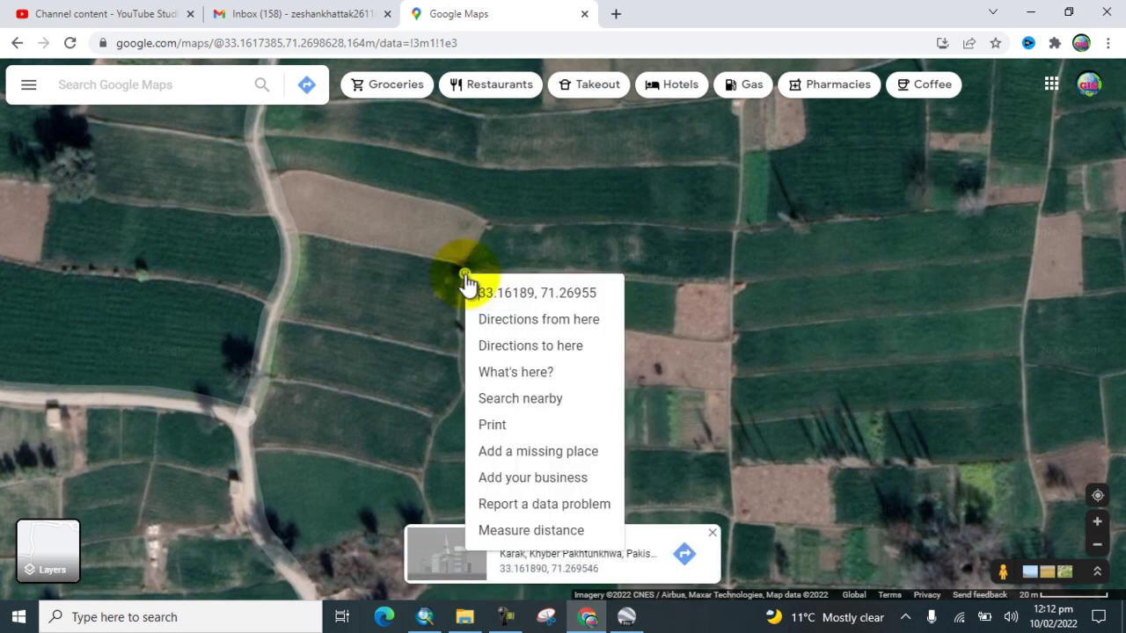
pyautogui.click(500, 531)
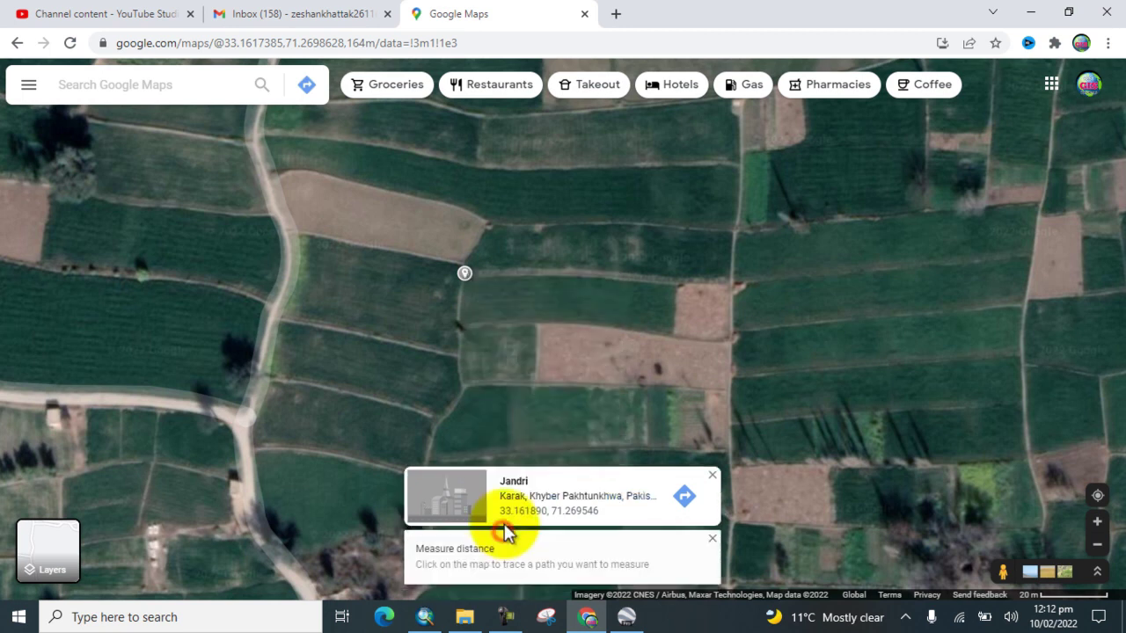
pyautogui.click(522, 274)
pyautogui.click(557, 274)
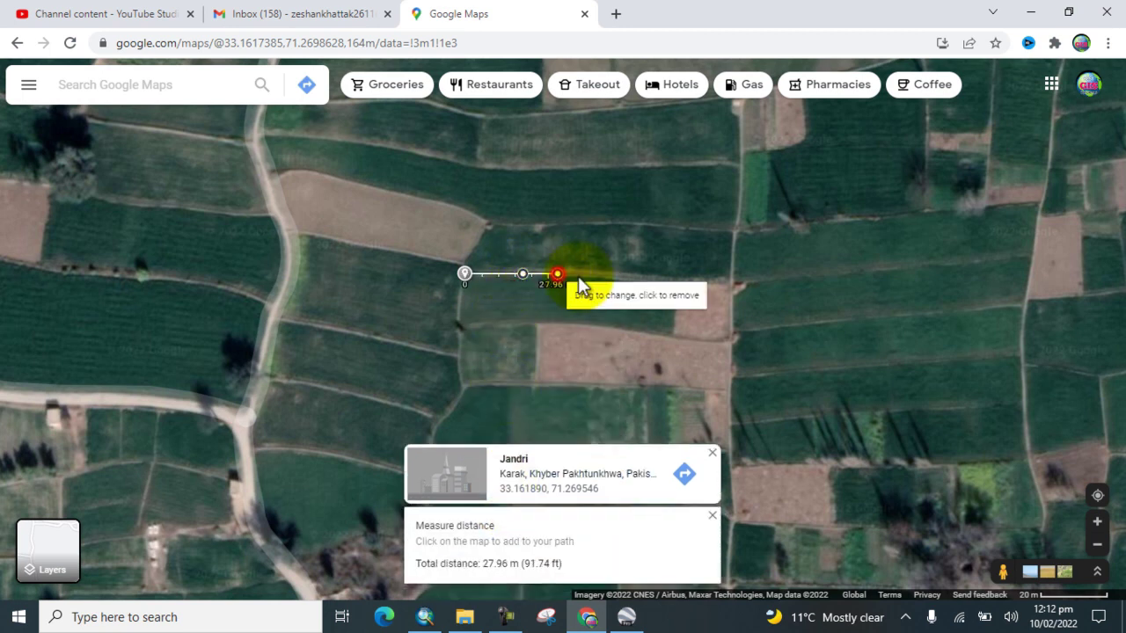
pyautogui.click(605, 276)
pyautogui.click(645, 279)
pyautogui.click(676, 280)
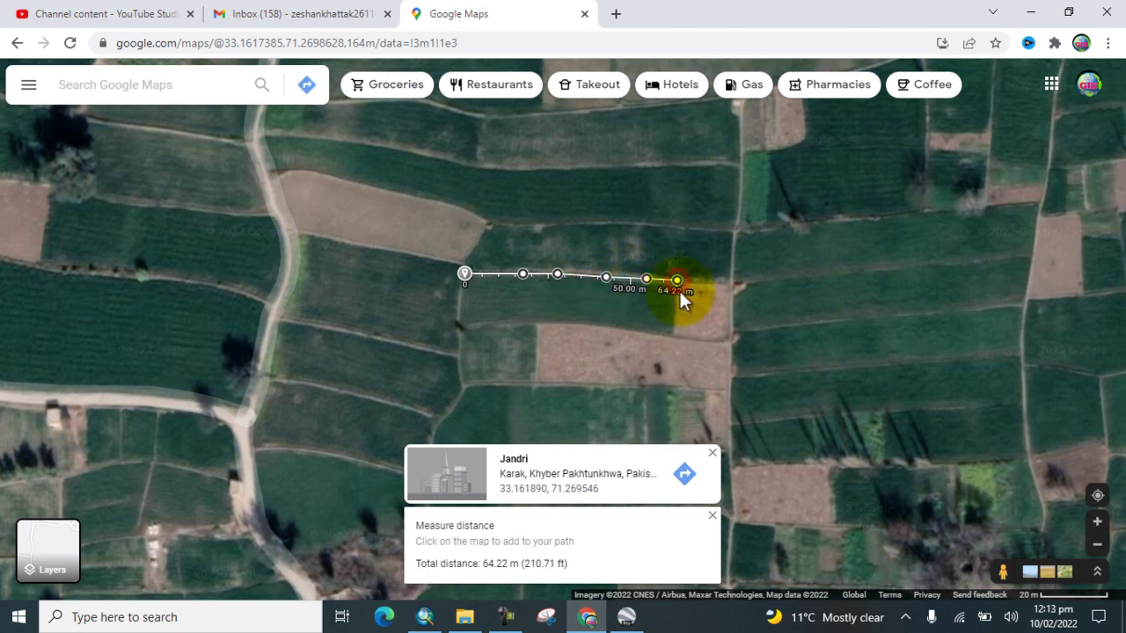
# - Trace the right, bottom and left edges and close the path, giving 969.23 m² area
pyautogui.click(671, 335)
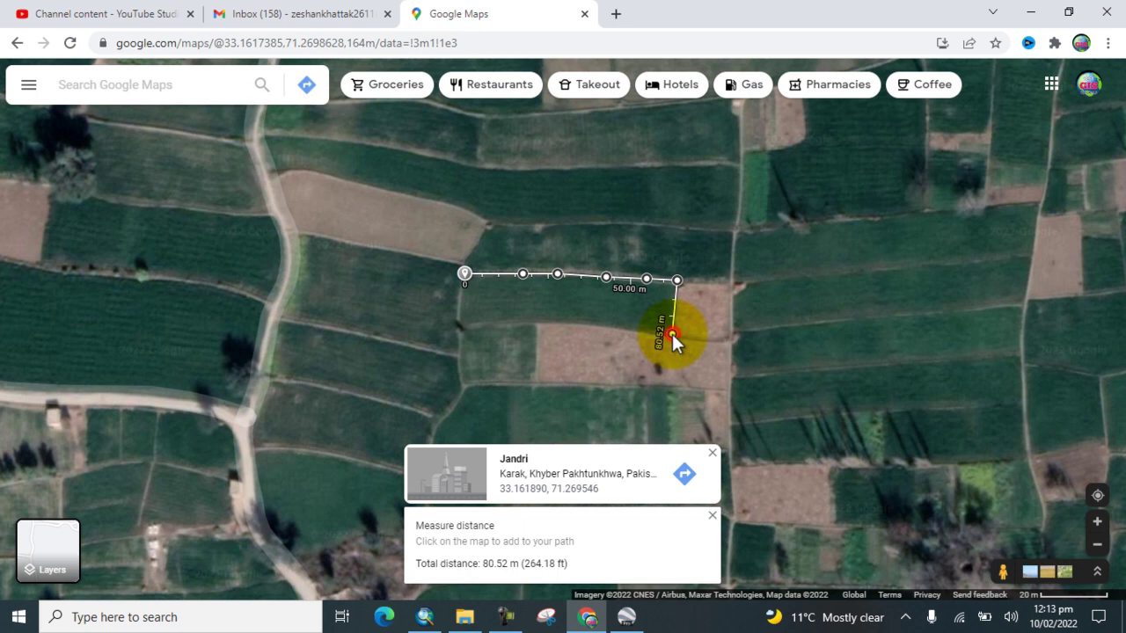
pyautogui.click(633, 331)
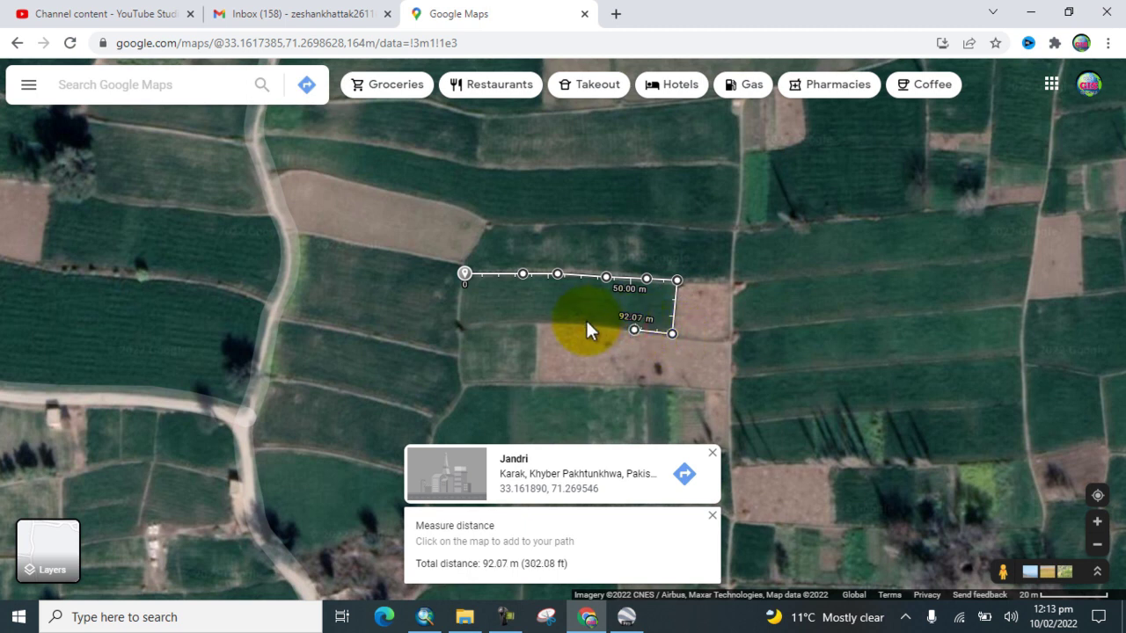
pyautogui.click(593, 324)
pyautogui.click(559, 323)
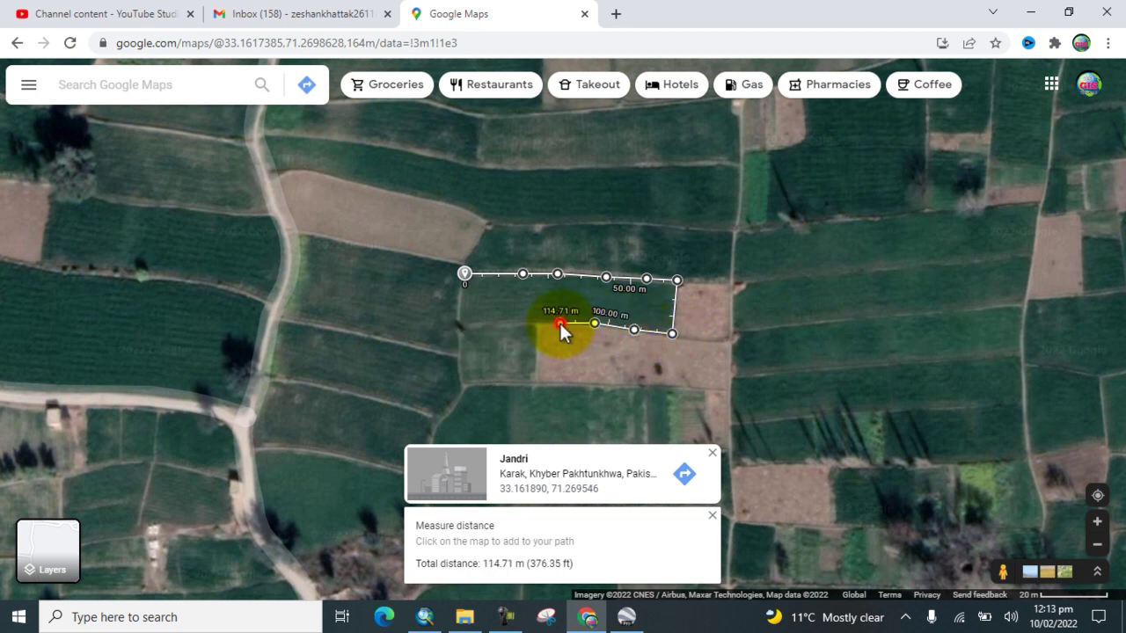
pyautogui.click(528, 323)
pyautogui.click(493, 321)
pyautogui.click(463, 321)
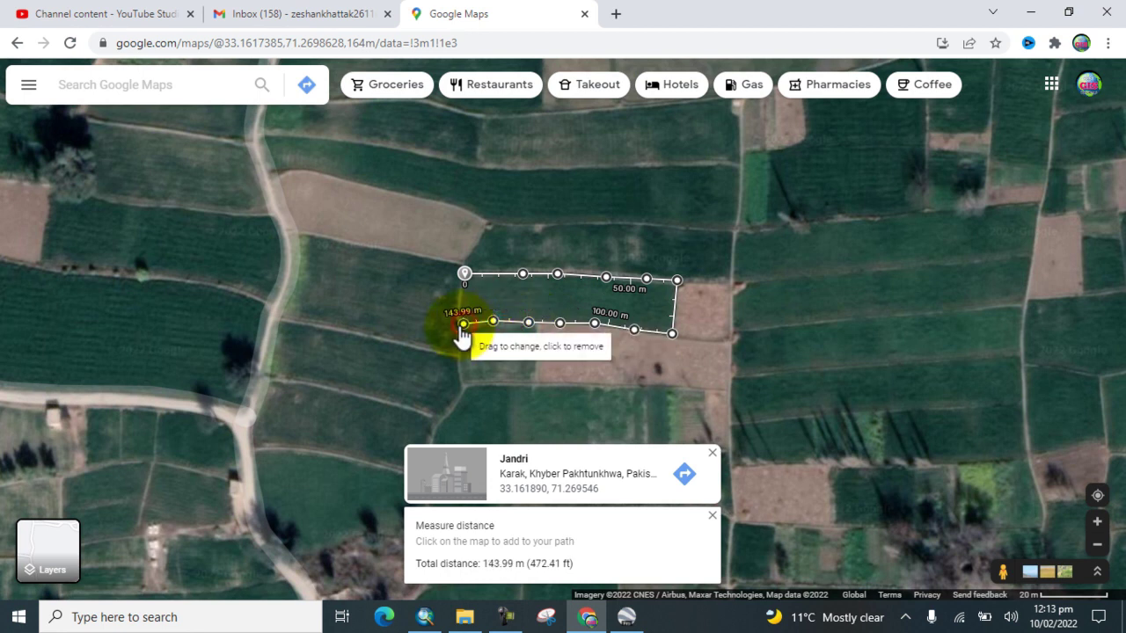
pyautogui.click(458, 309)
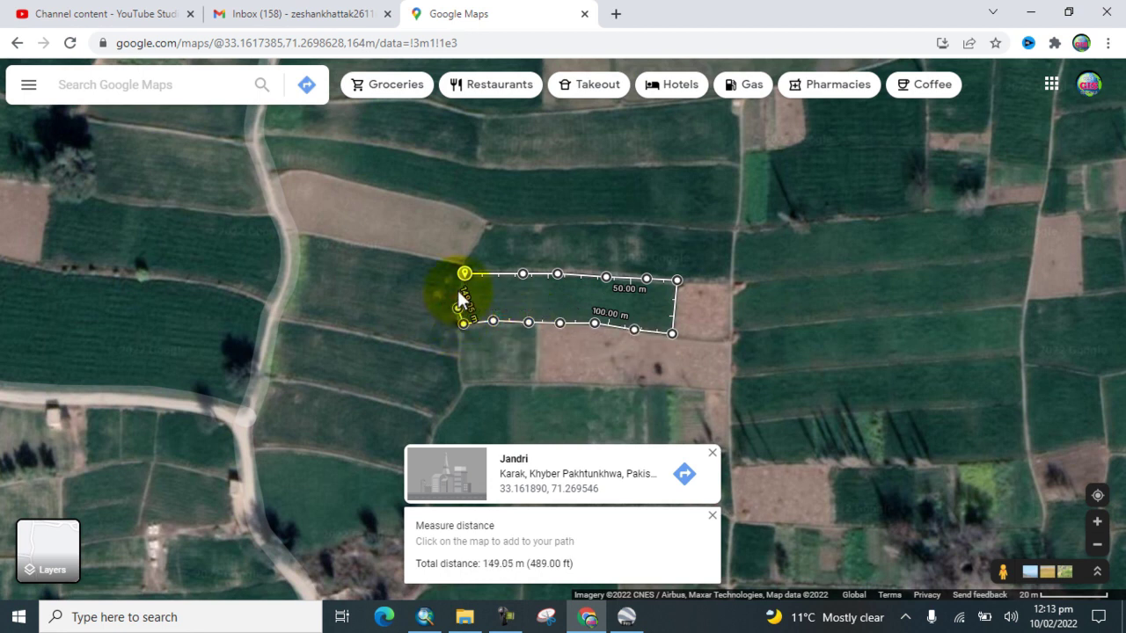
pyautogui.click(464, 278)
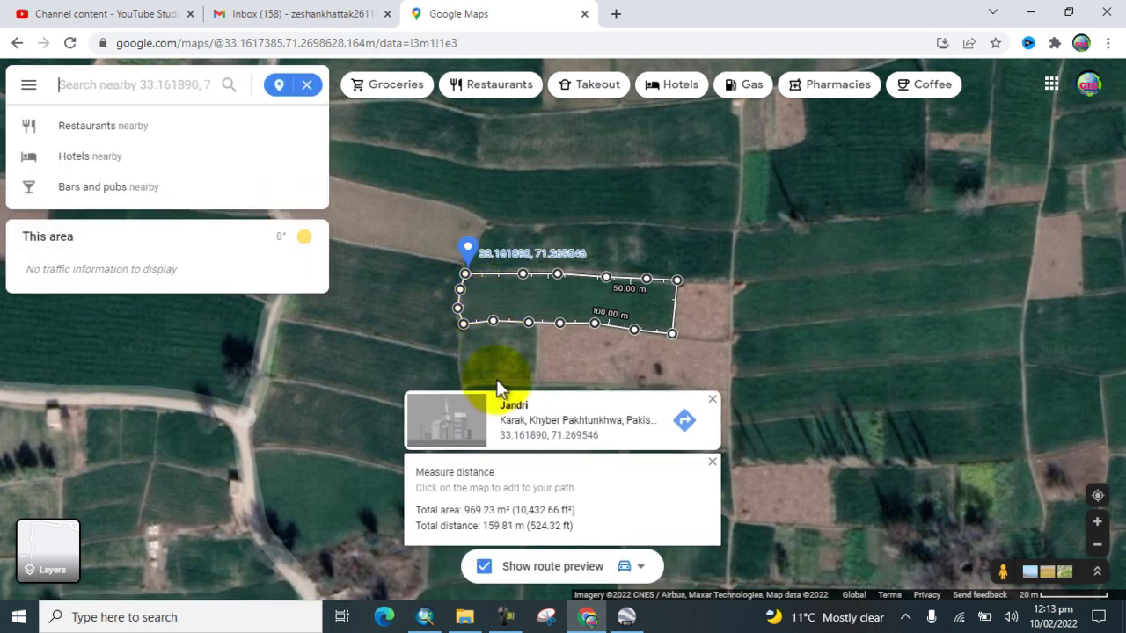
pyautogui.click(491, 463)
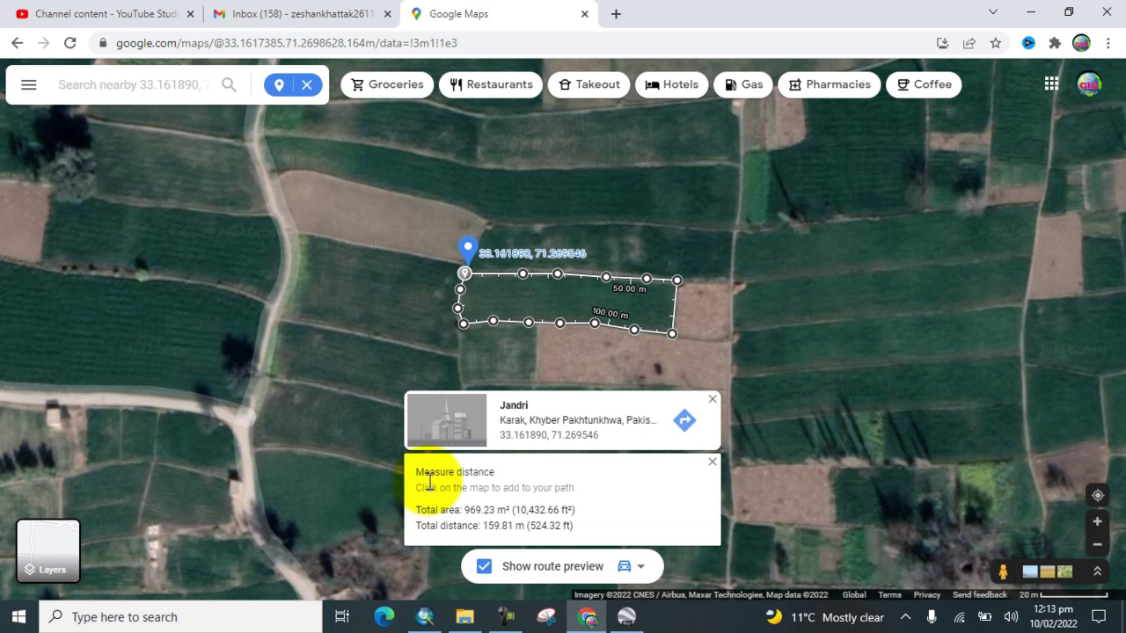